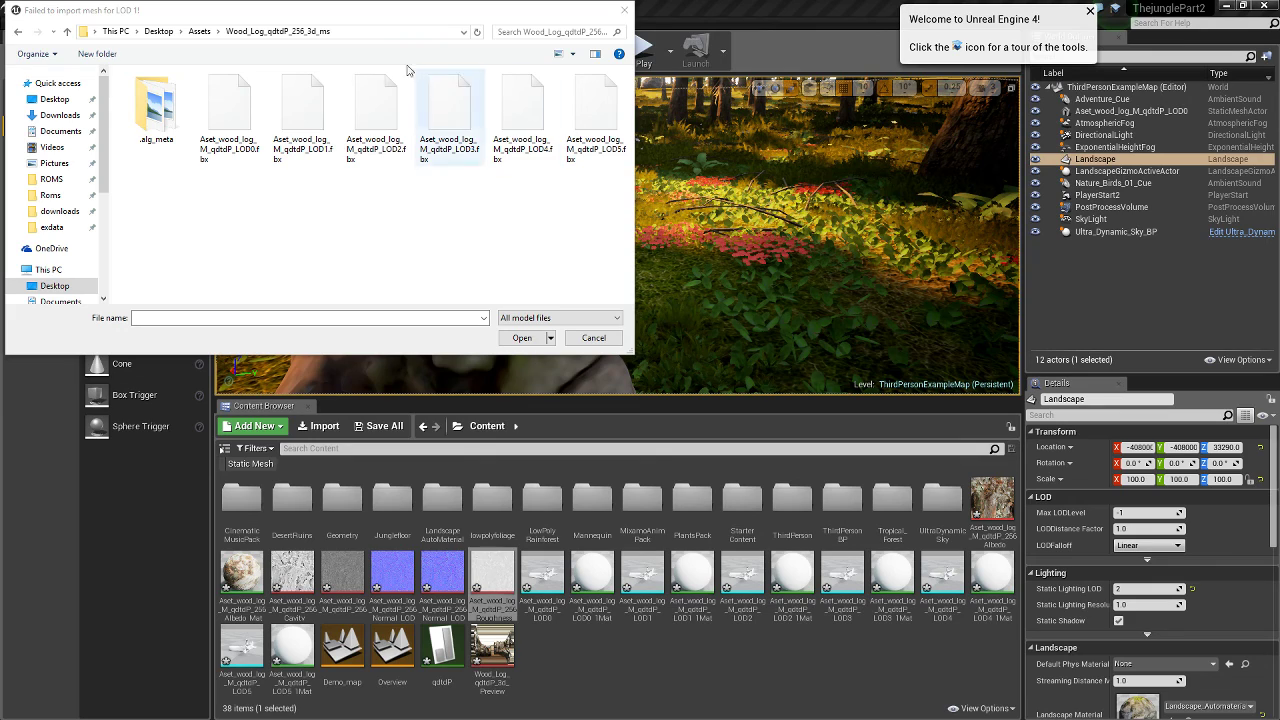
# - Cancel the pending LOD file import and zoom the Static Mesh Editor viewport onto the wood log
pyautogui.click(593, 337)
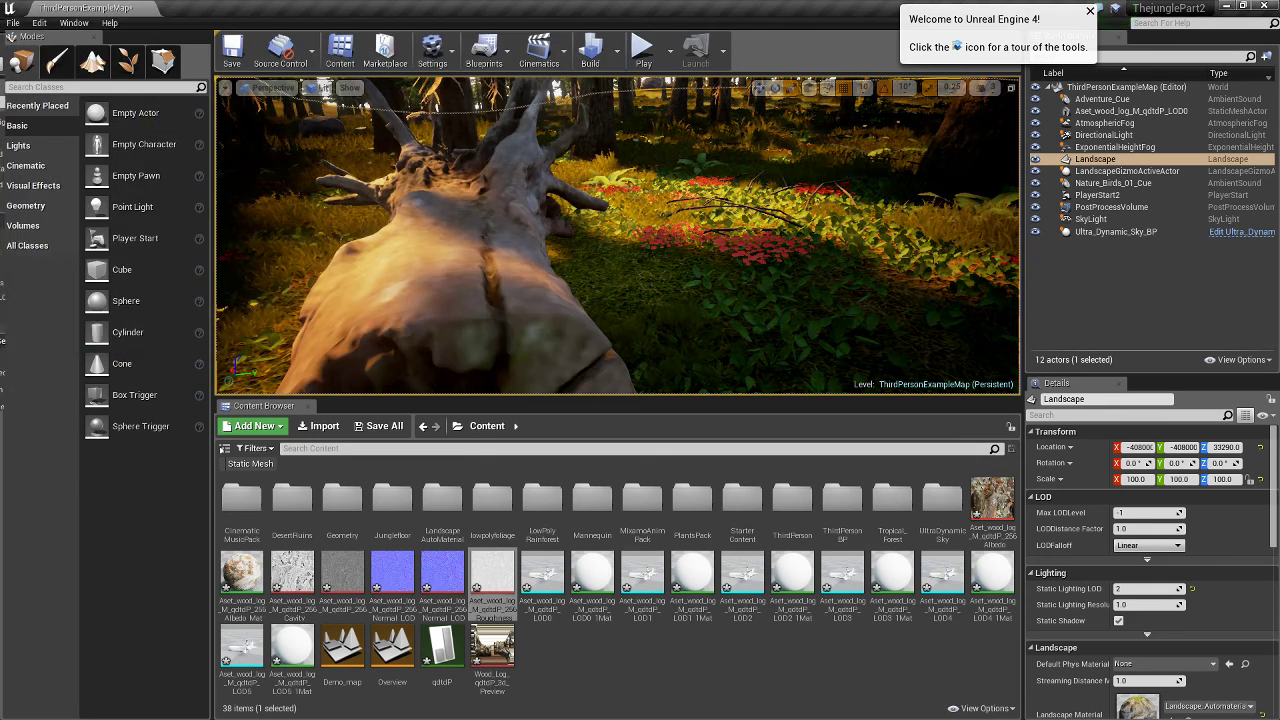
pyautogui.scroll(2, 506, 428)
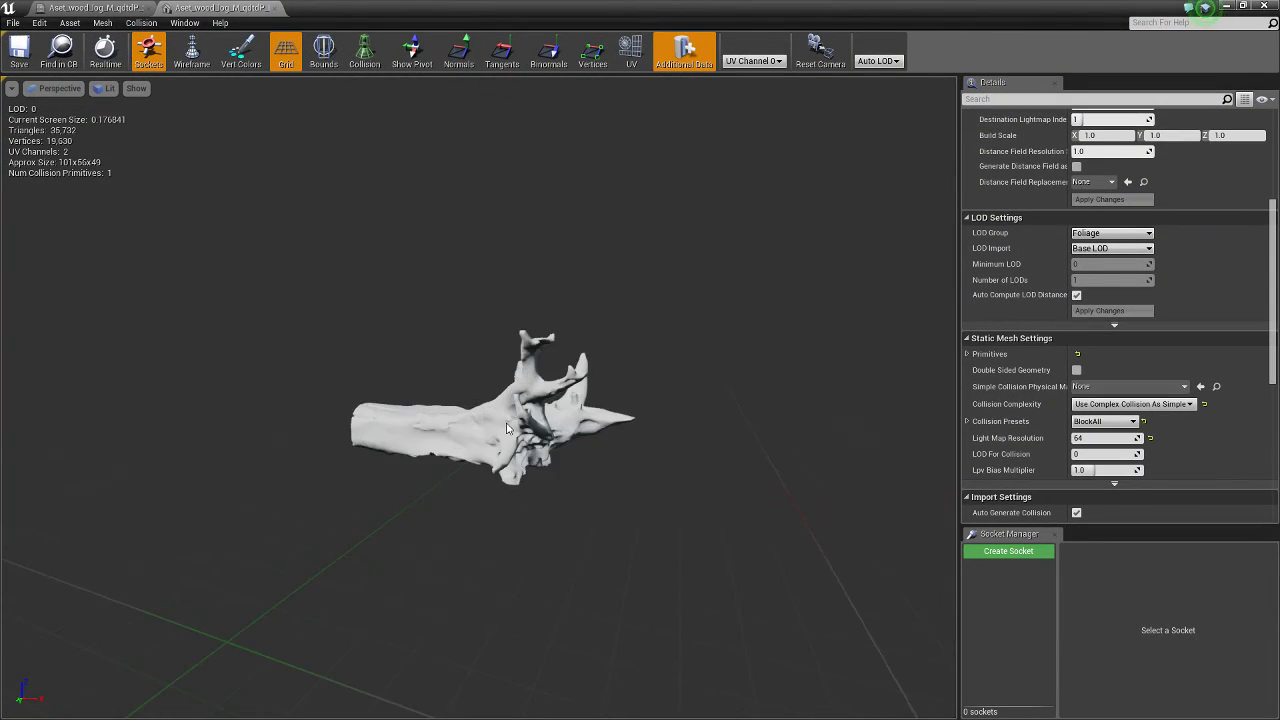
pyautogui.scroll(5, 506, 428)
pyautogui.scroll(-6, 506, 428)
pyautogui.scroll(-1, 506, 428)
pyautogui.scroll(1, 506, 428)
pyautogui.scroll(1, 506, 428)
pyautogui.scroll(-2, 506, 428)
pyautogui.scroll(4, 506, 428)
pyautogui.scroll(-2, 506, 428)
pyautogui.scroll(5, 506, 428)
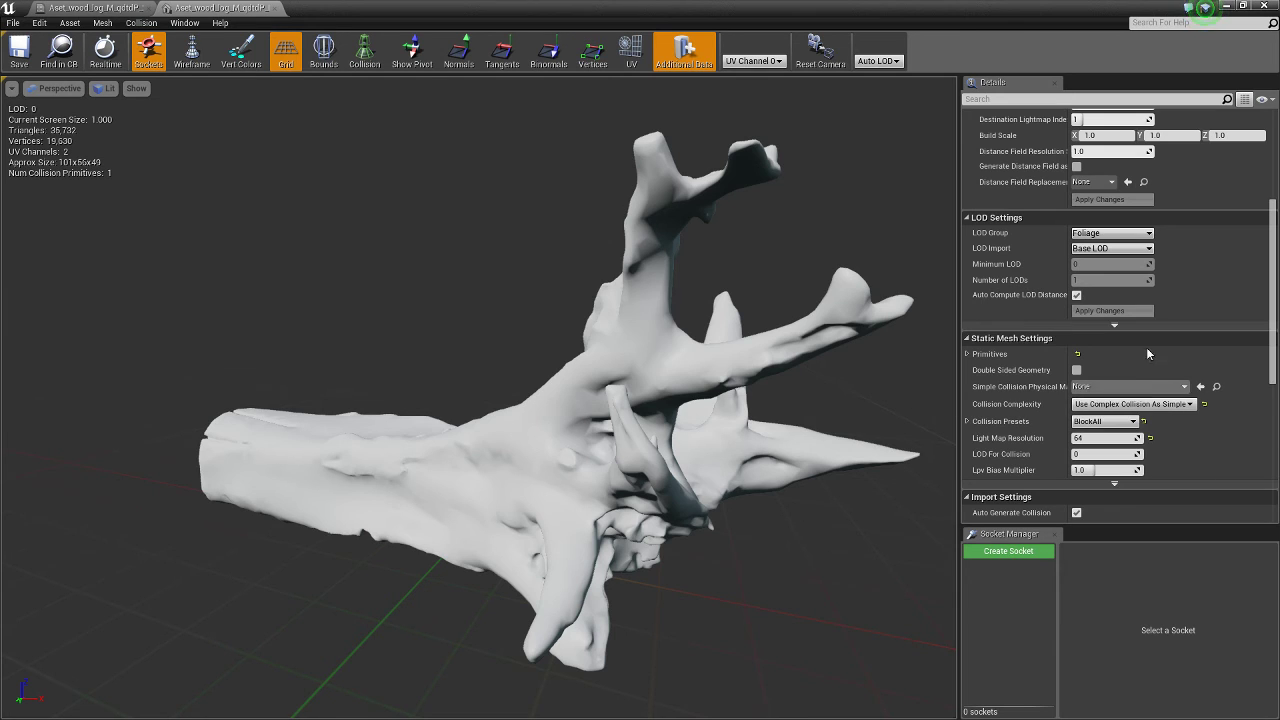
# - Import the LOD1 fbx from Desktop > Assets > Wood_Log as the log's LOD 1
pyautogui.click(1100, 248)
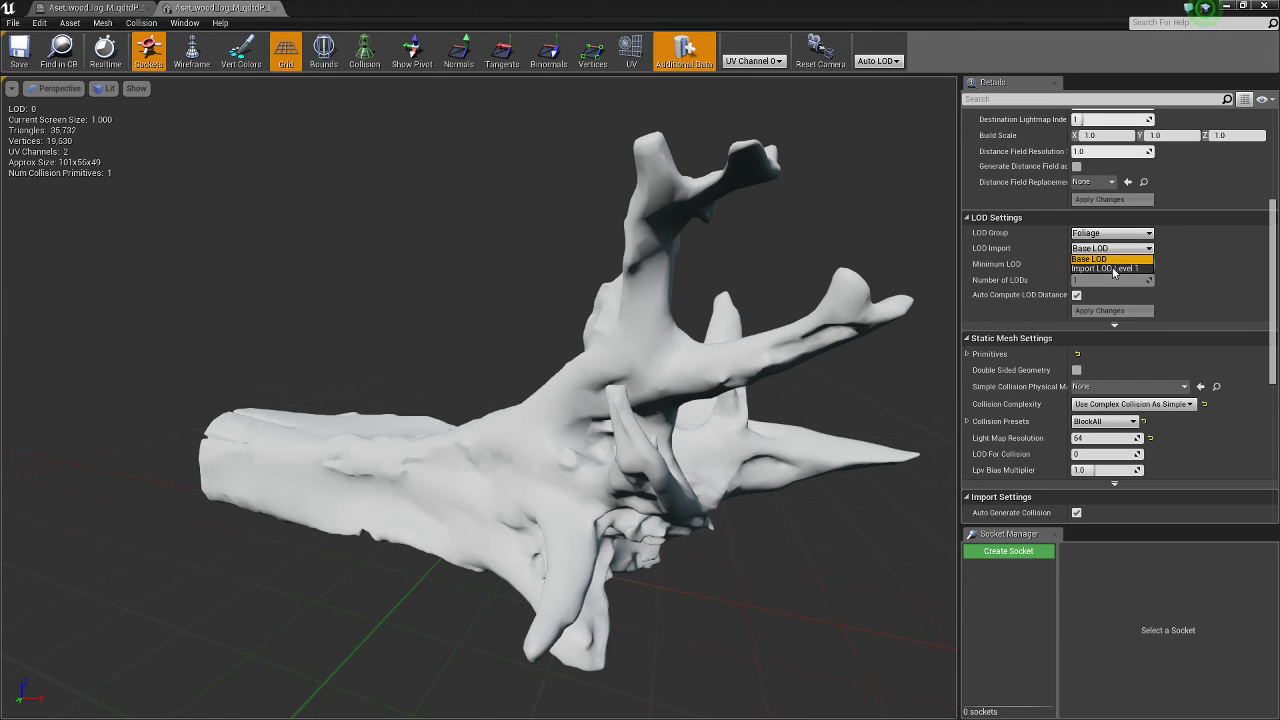
pyautogui.click(1116, 268)
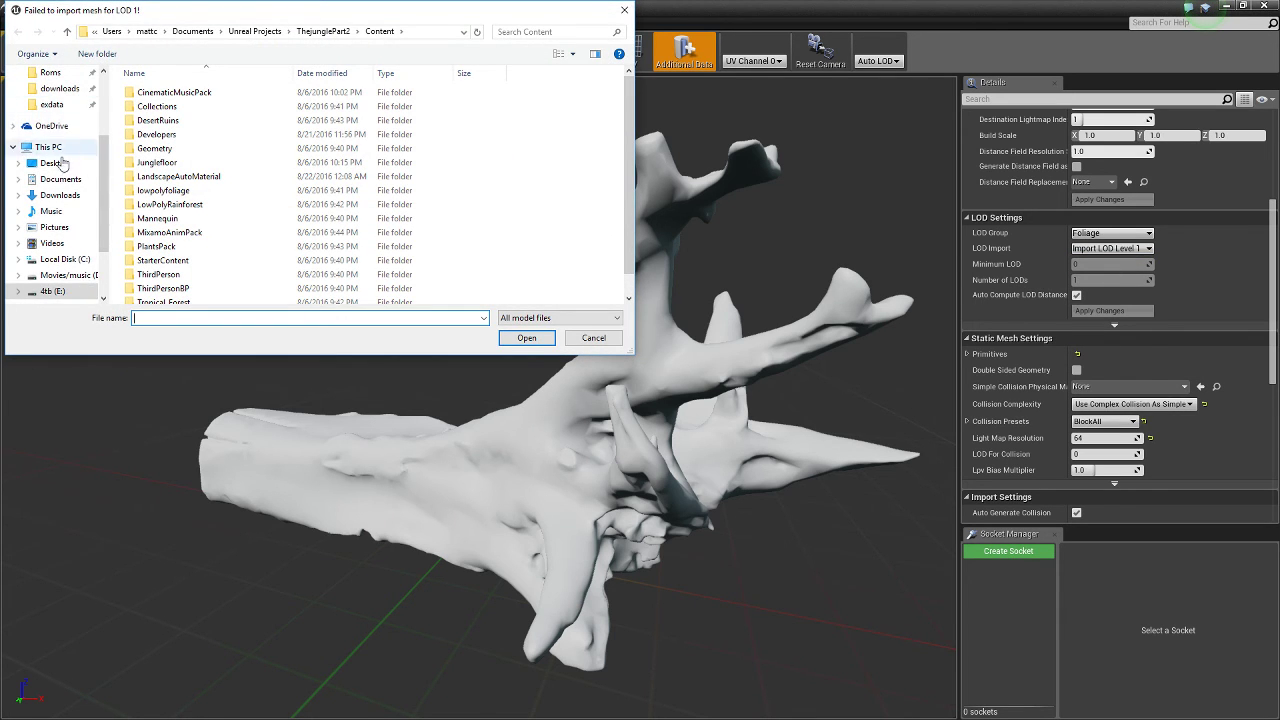
pyautogui.scroll(3, 55, 140)
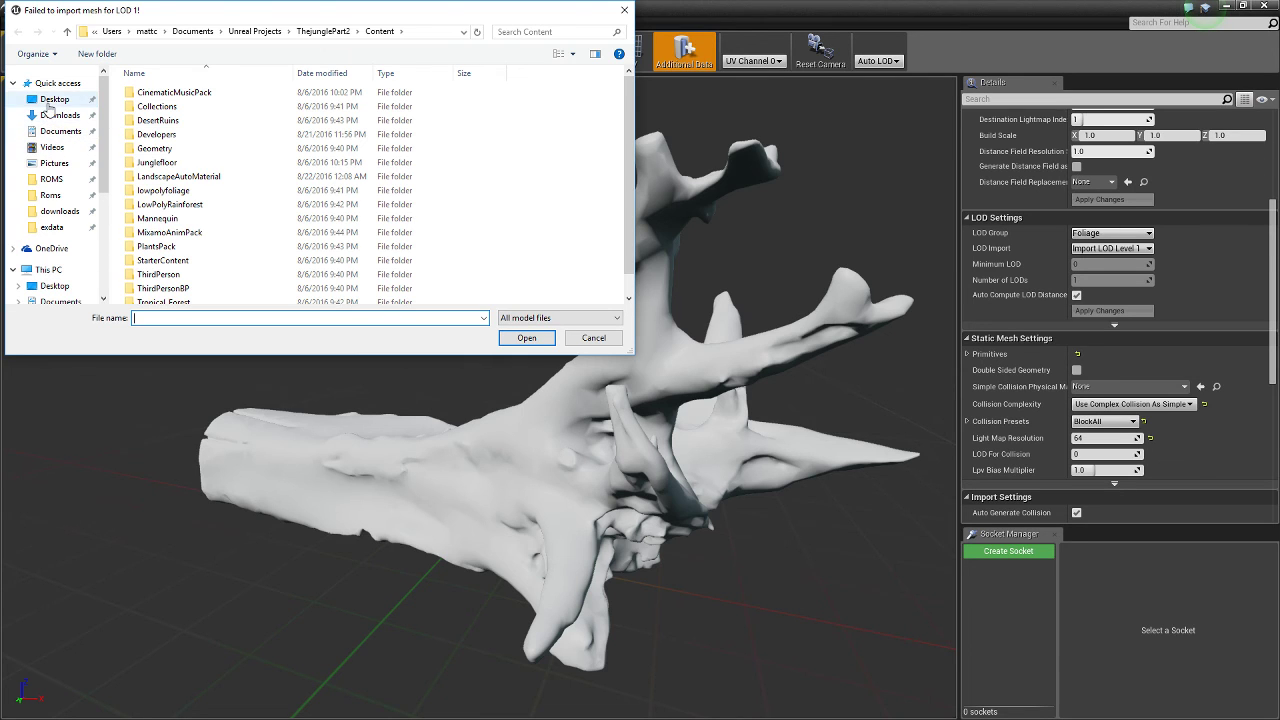
pyautogui.click(54, 99)
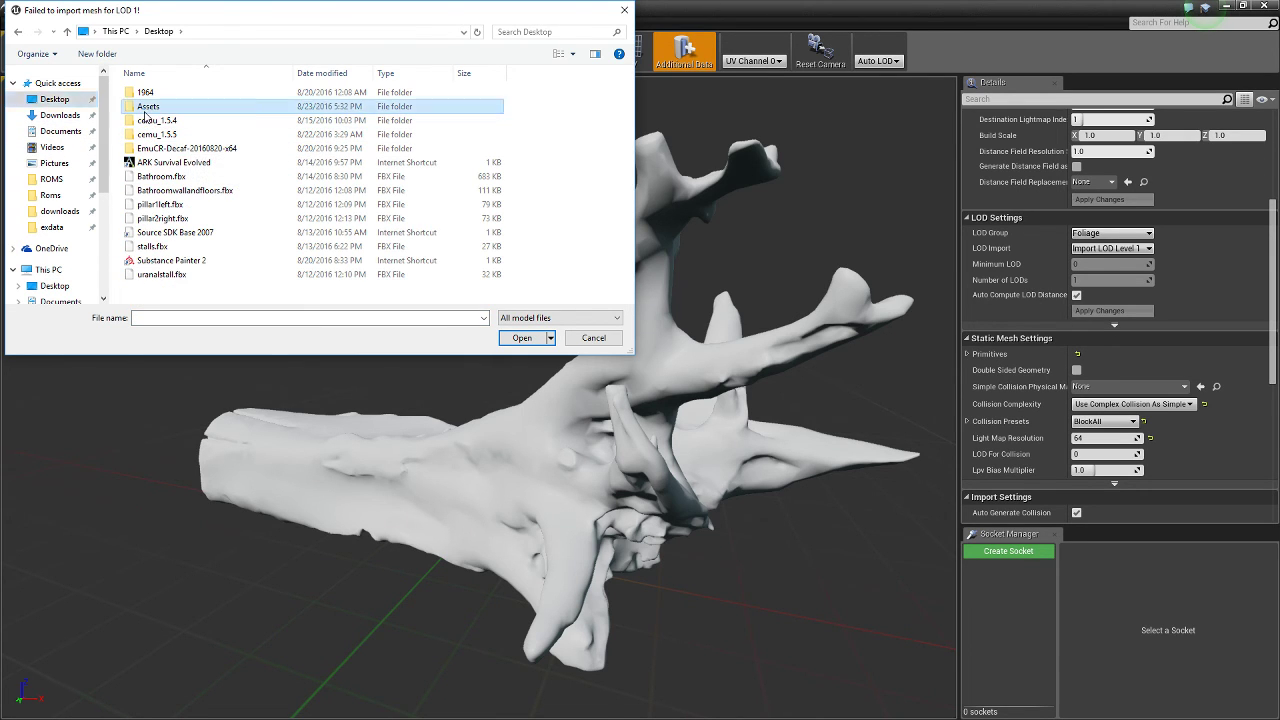
pyautogui.doubleClick(148, 106)
pyautogui.doubleClick(175, 218)
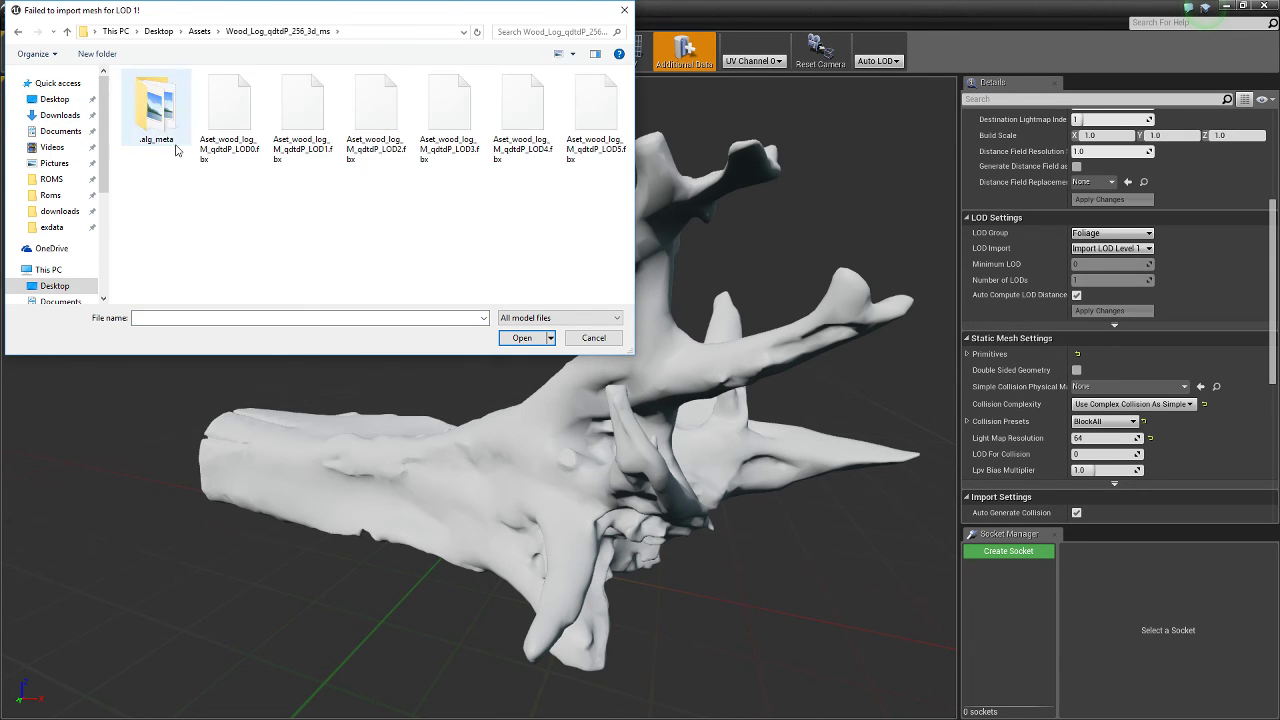
pyautogui.click(310, 146)
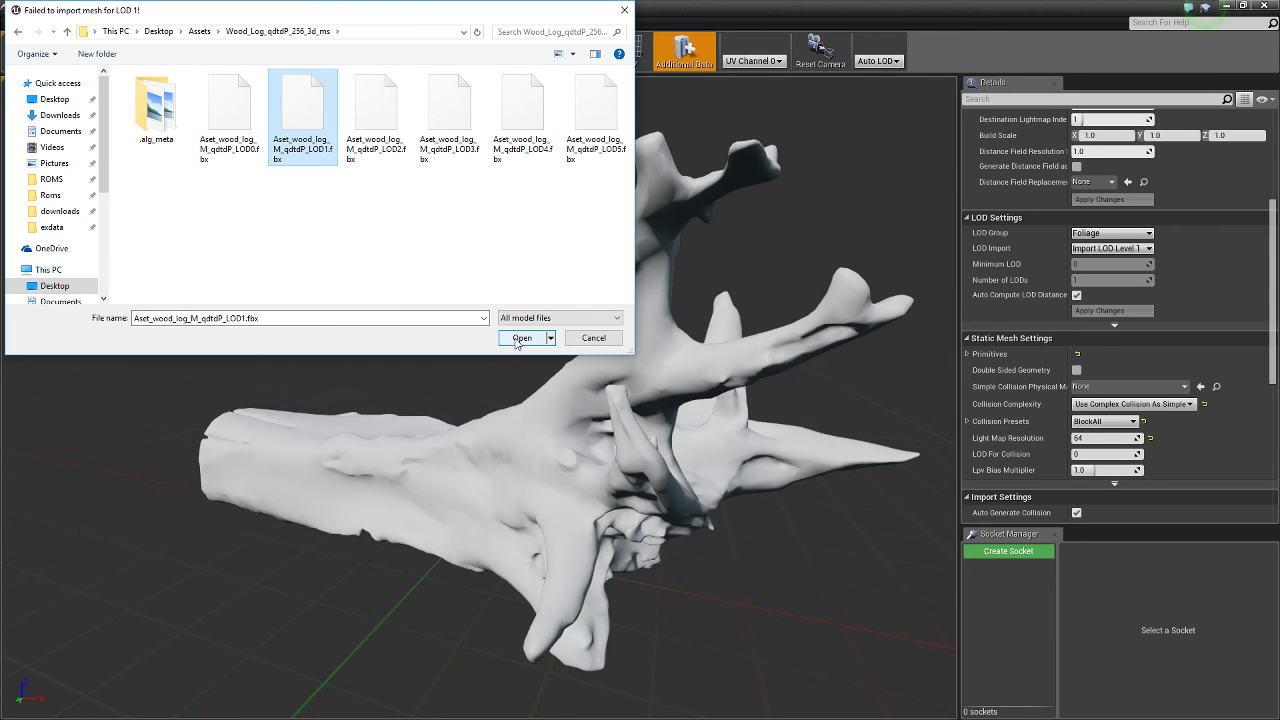
pyautogui.click(518, 340)
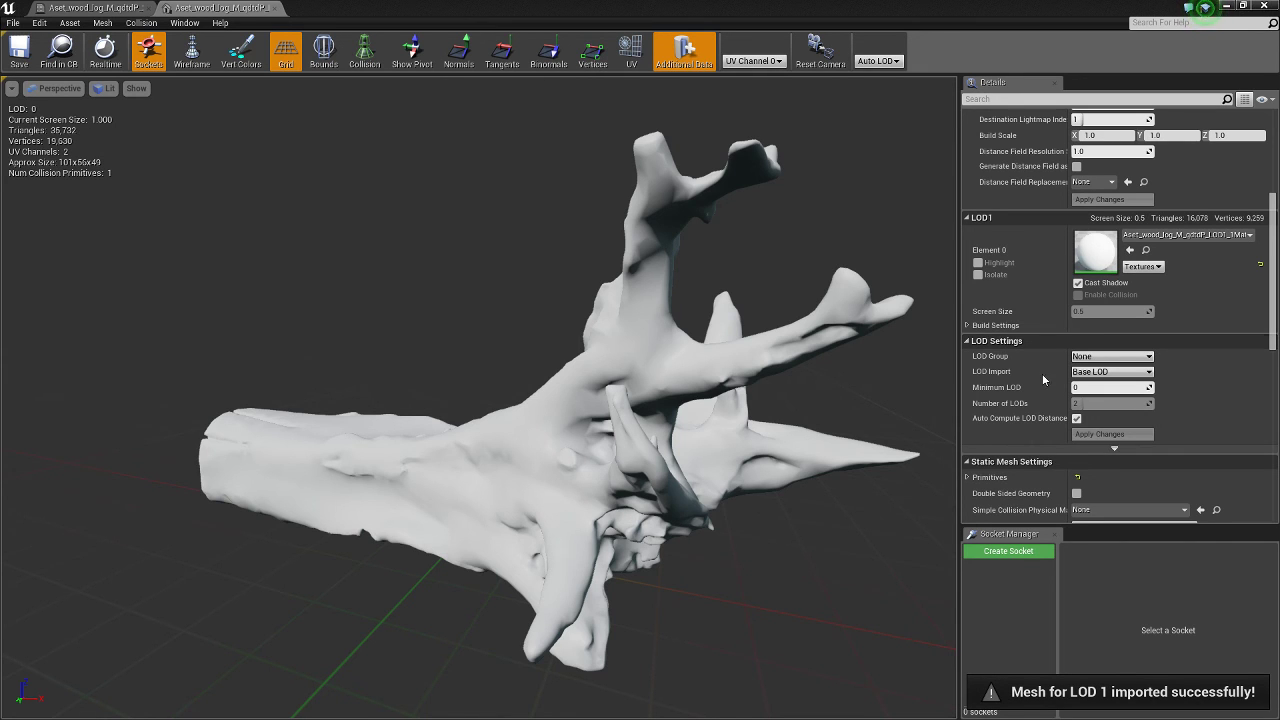
# - Import the LOD2 and LOD3 fbx files as the log's LOD 2 and LOD 3
pyautogui.click(1088, 374)
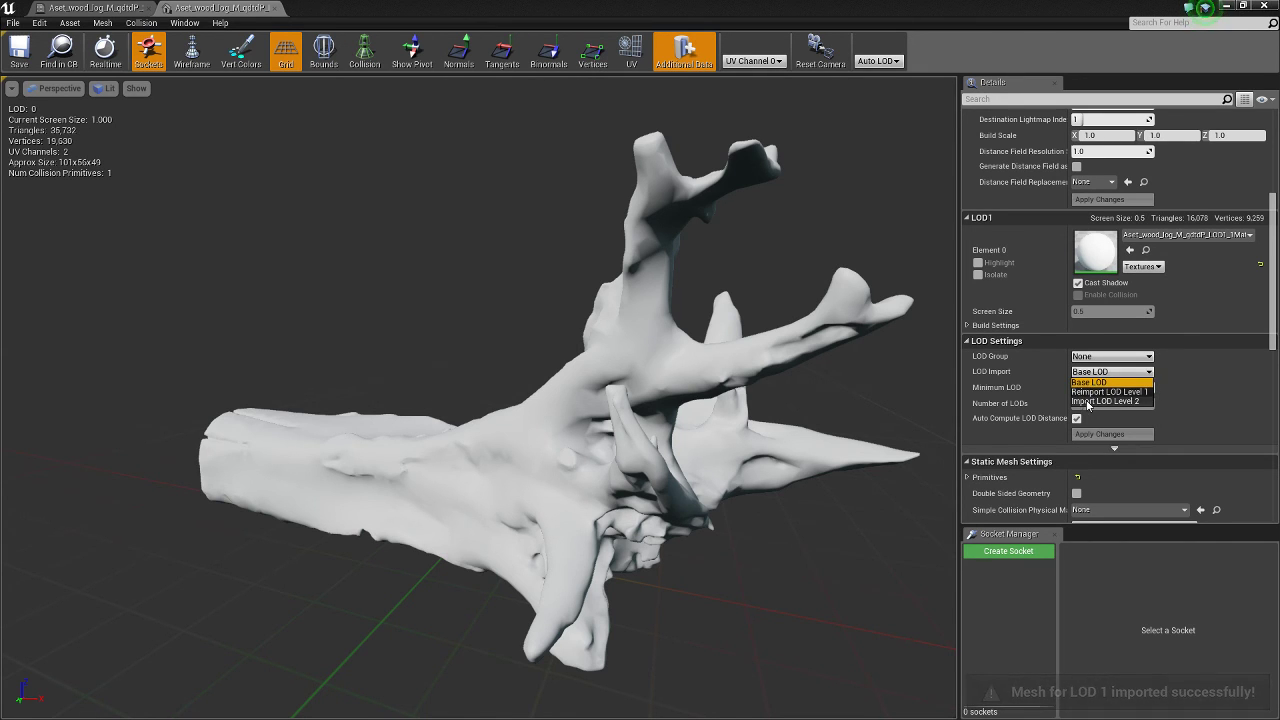
pyautogui.click(1105, 401)
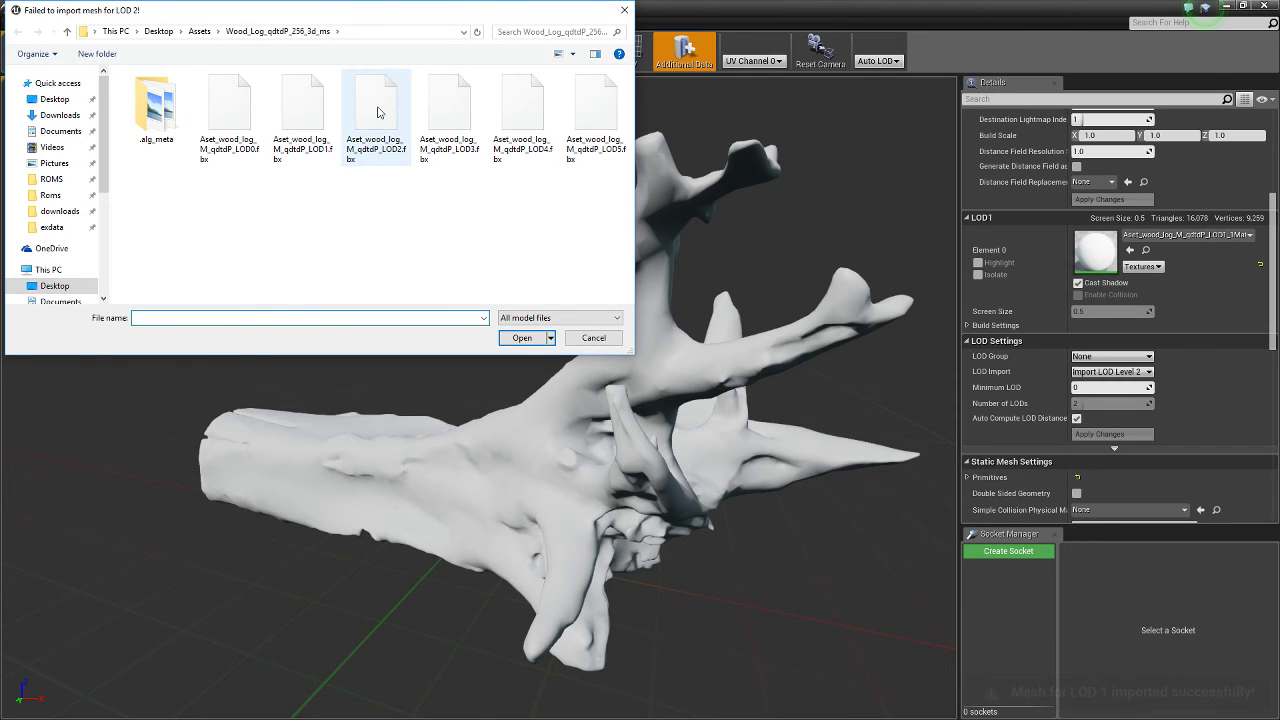
pyautogui.doubleClick(378, 112)
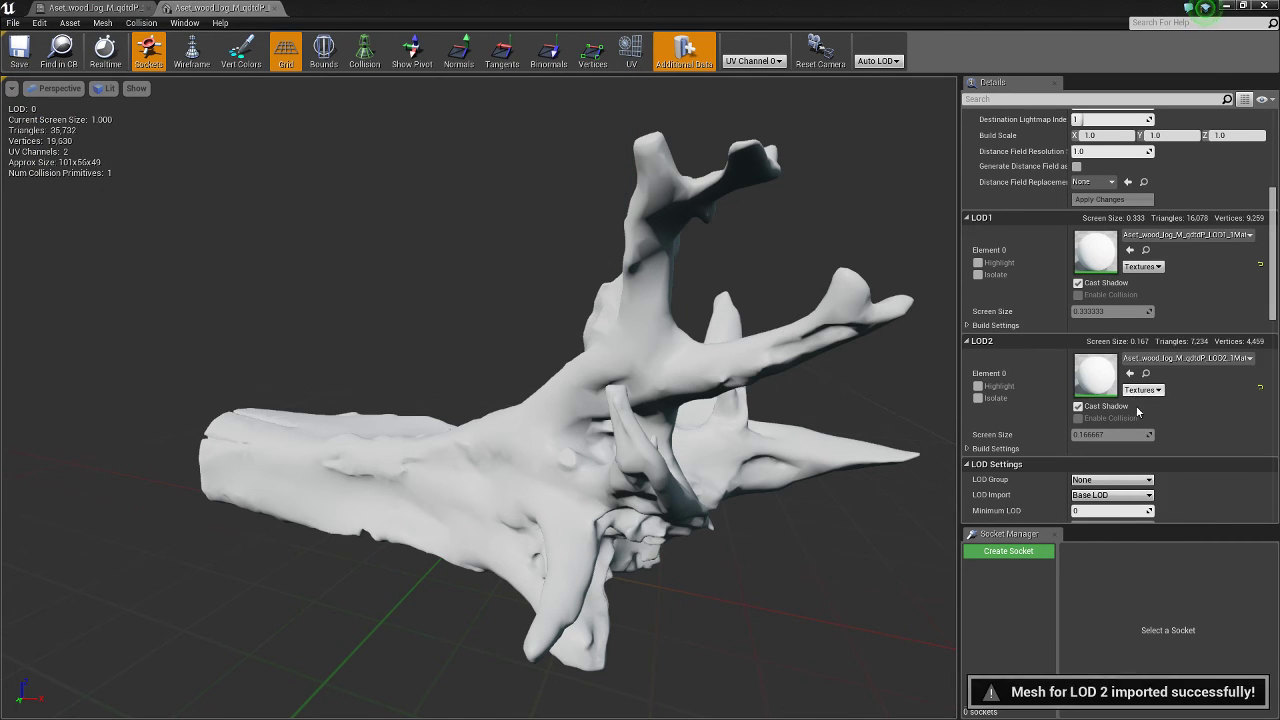
pyautogui.scroll(-3, 1142, 419)
pyautogui.click(1108, 368)
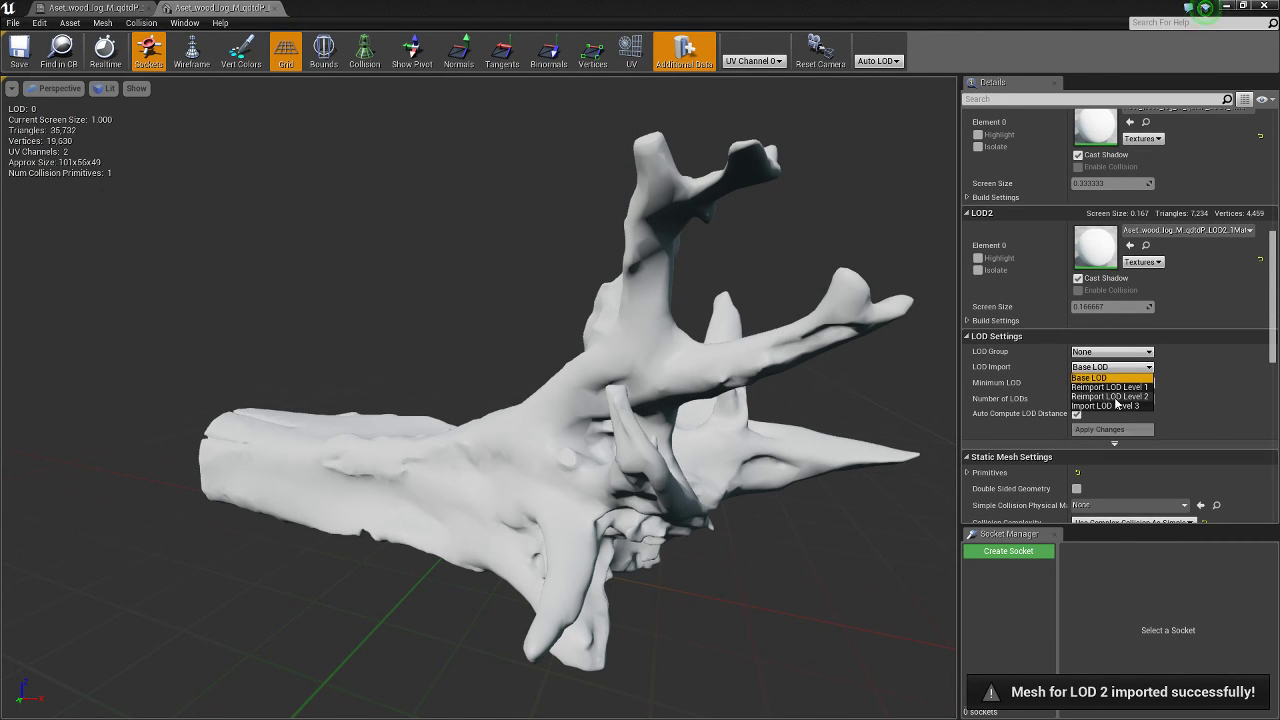
pyautogui.click(1110, 405)
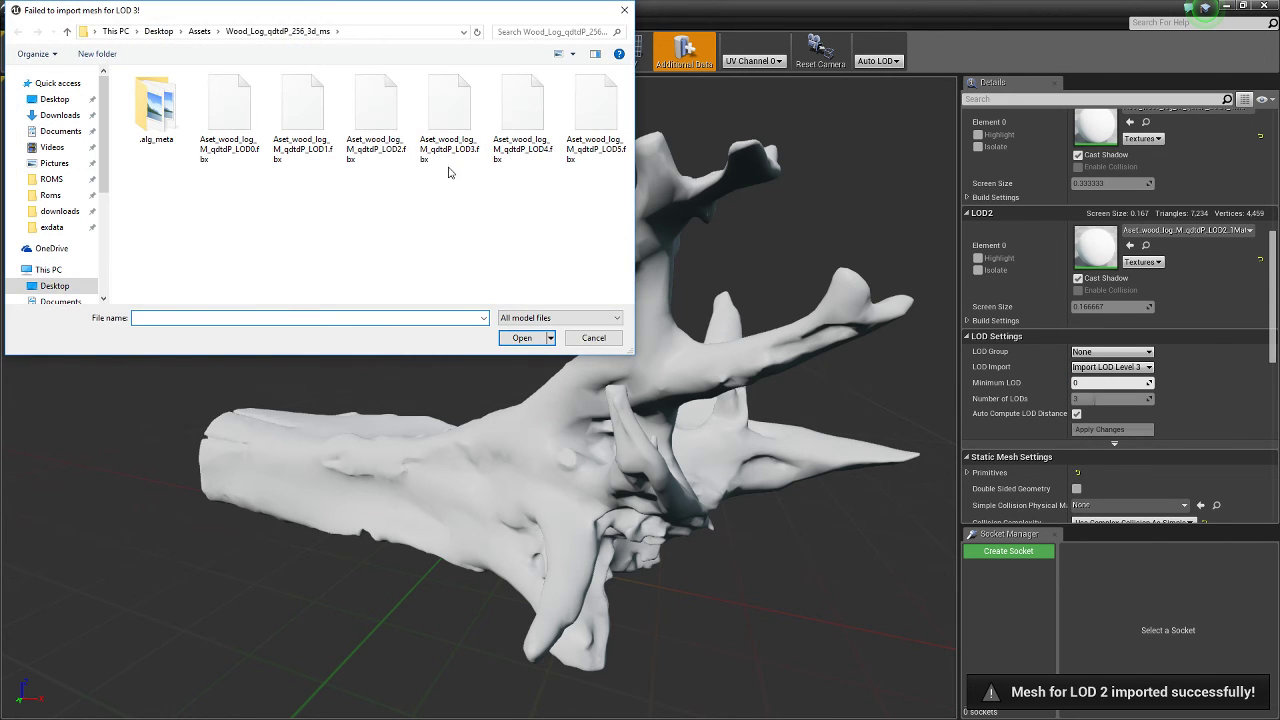
pyautogui.doubleClick(448, 169)
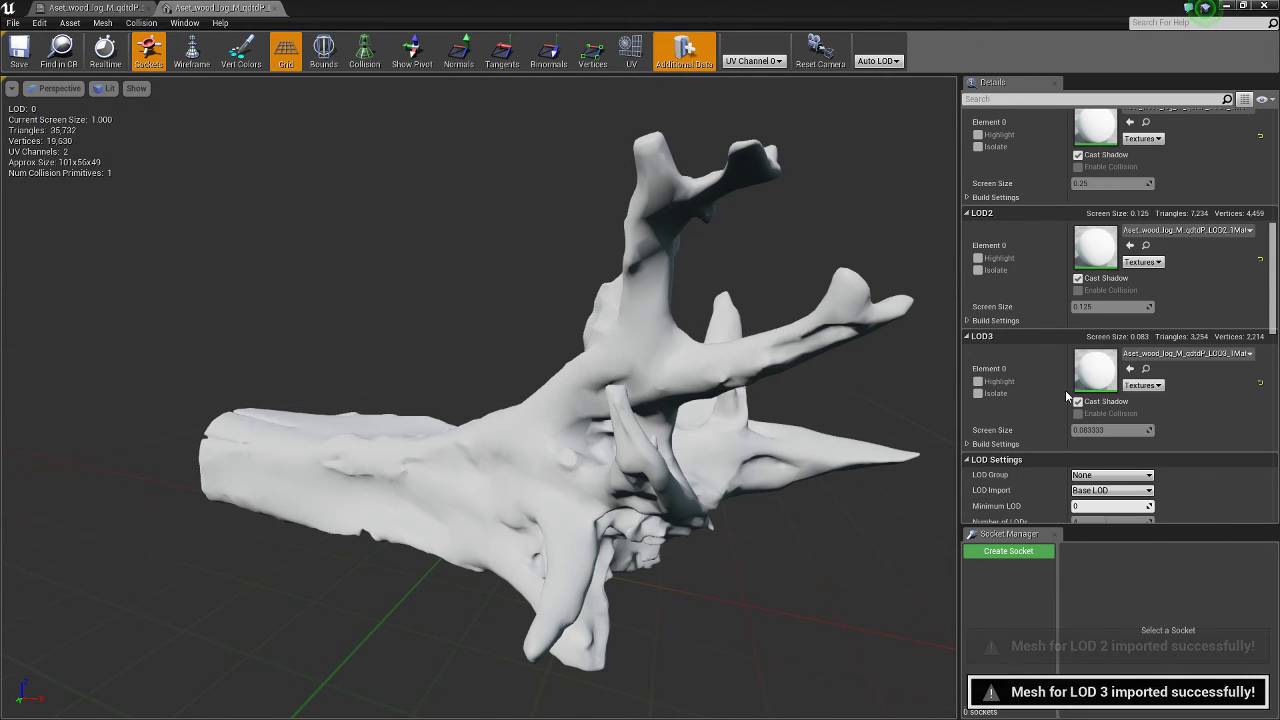
# - Import the LOD4 and LOD5 fbx files as the log's LOD 4 and LOD 5
pyautogui.scroll(-1, 1080, 400)
pyautogui.scroll(-1, 1090, 402)
pyautogui.click(1100, 320)
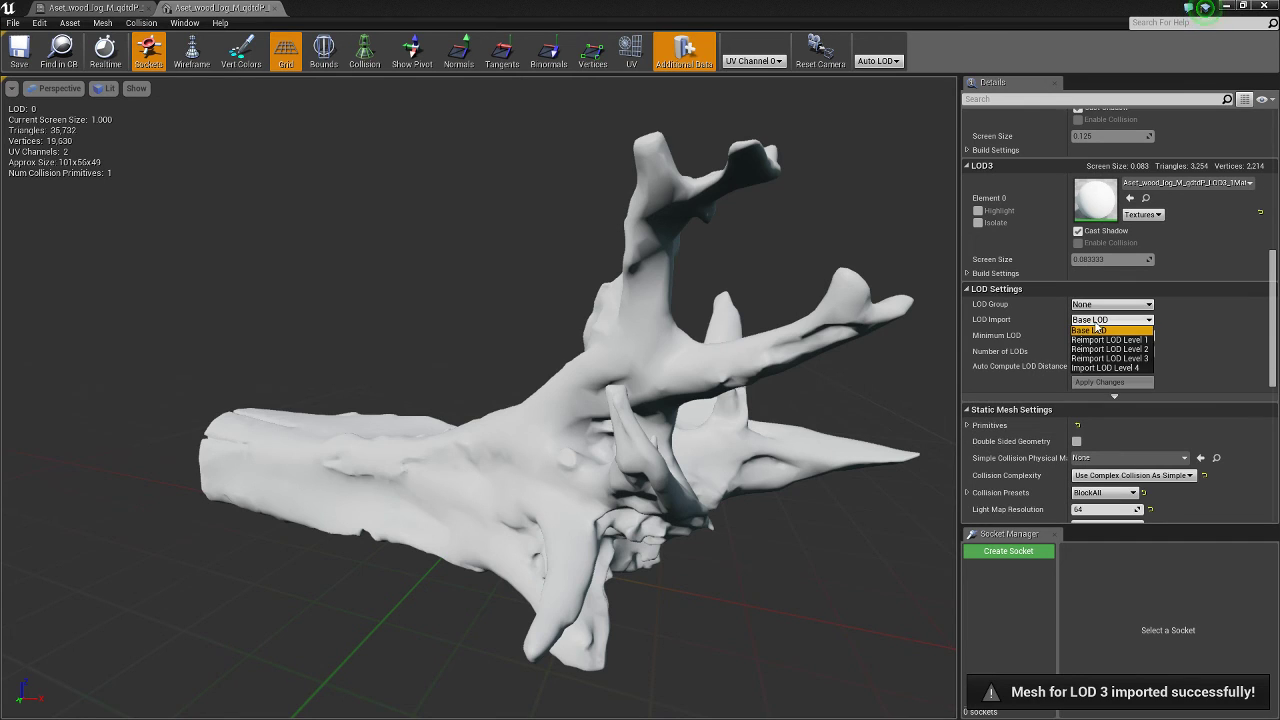
pyautogui.click(1105, 367)
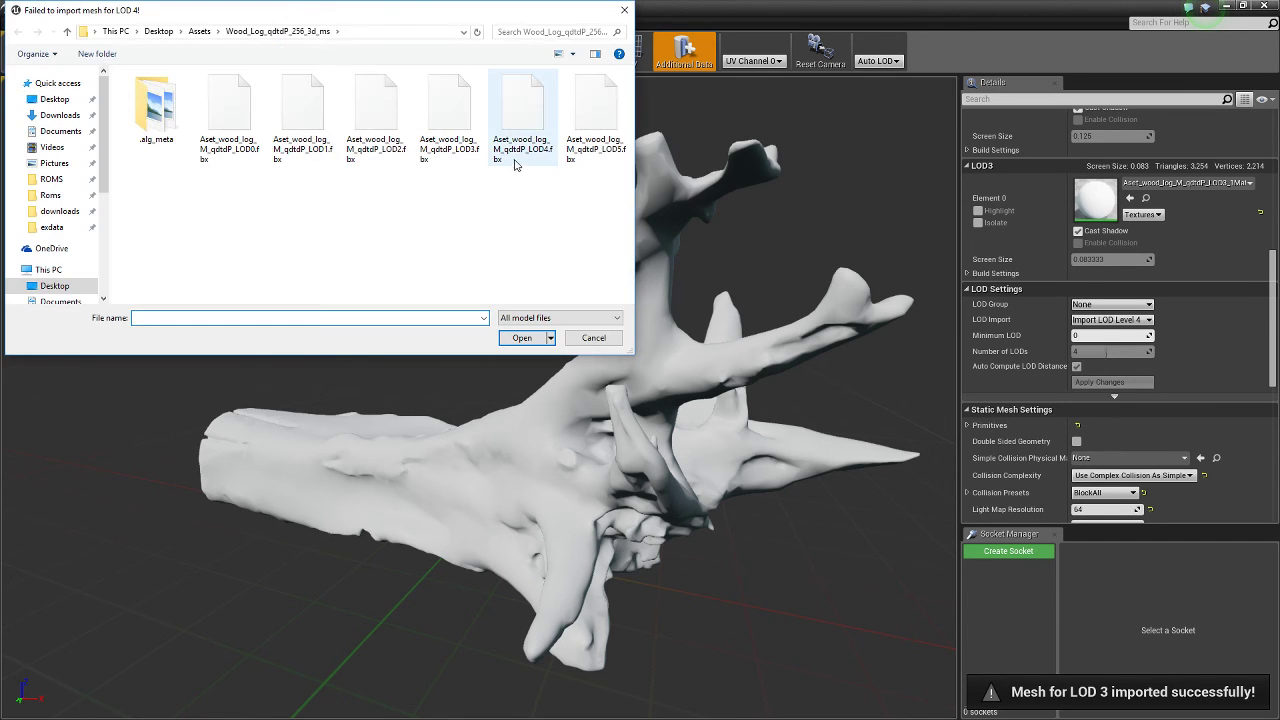
pyautogui.doubleClick(516, 133)
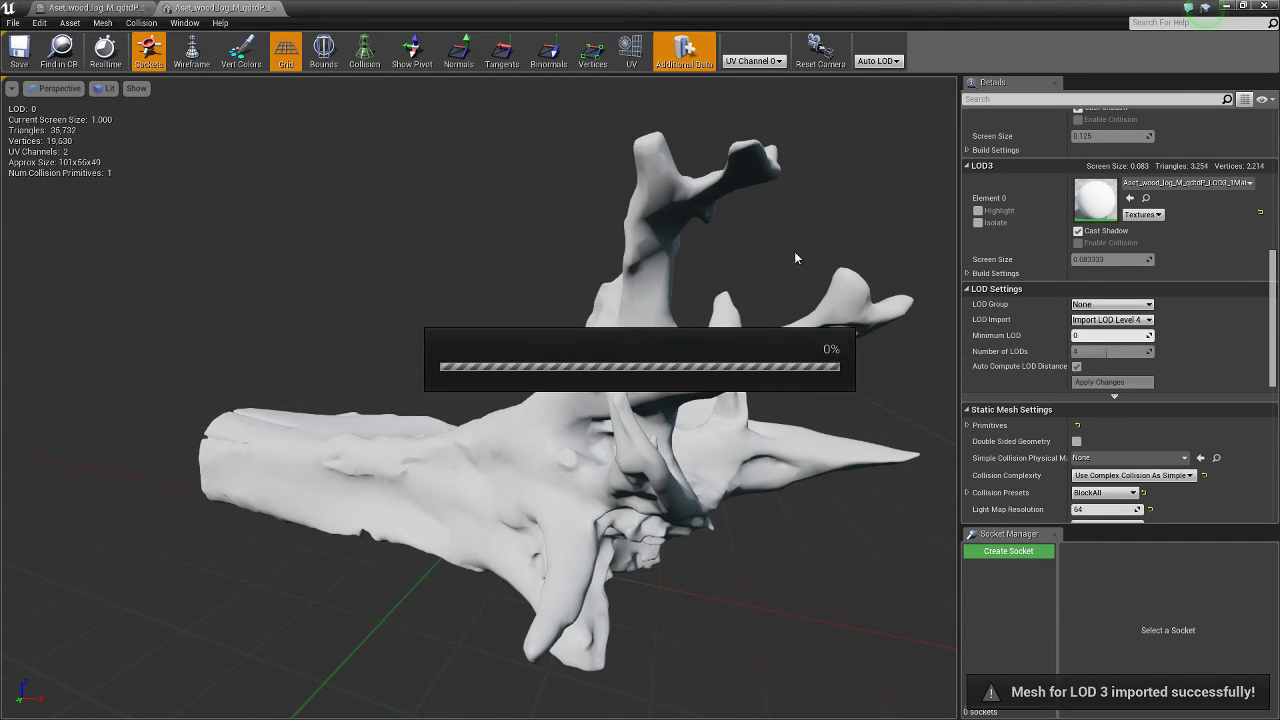
pyautogui.click(1112, 358)
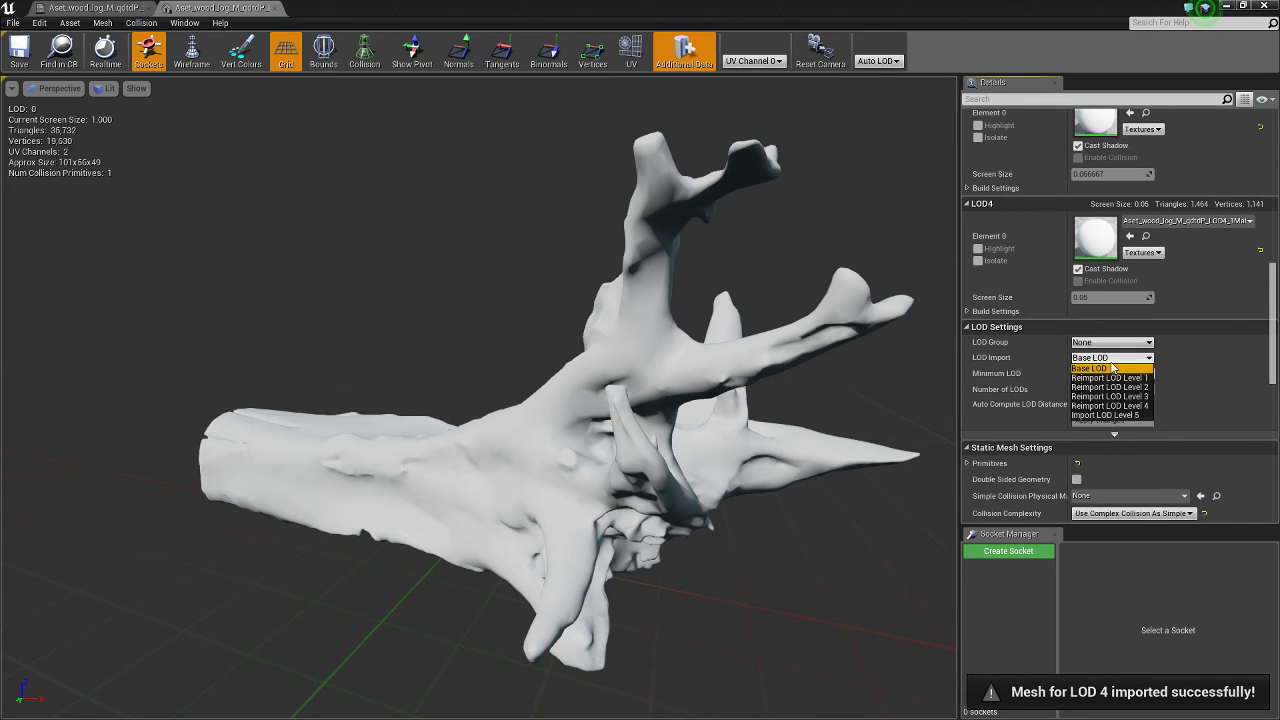
pyautogui.click(1105, 414)
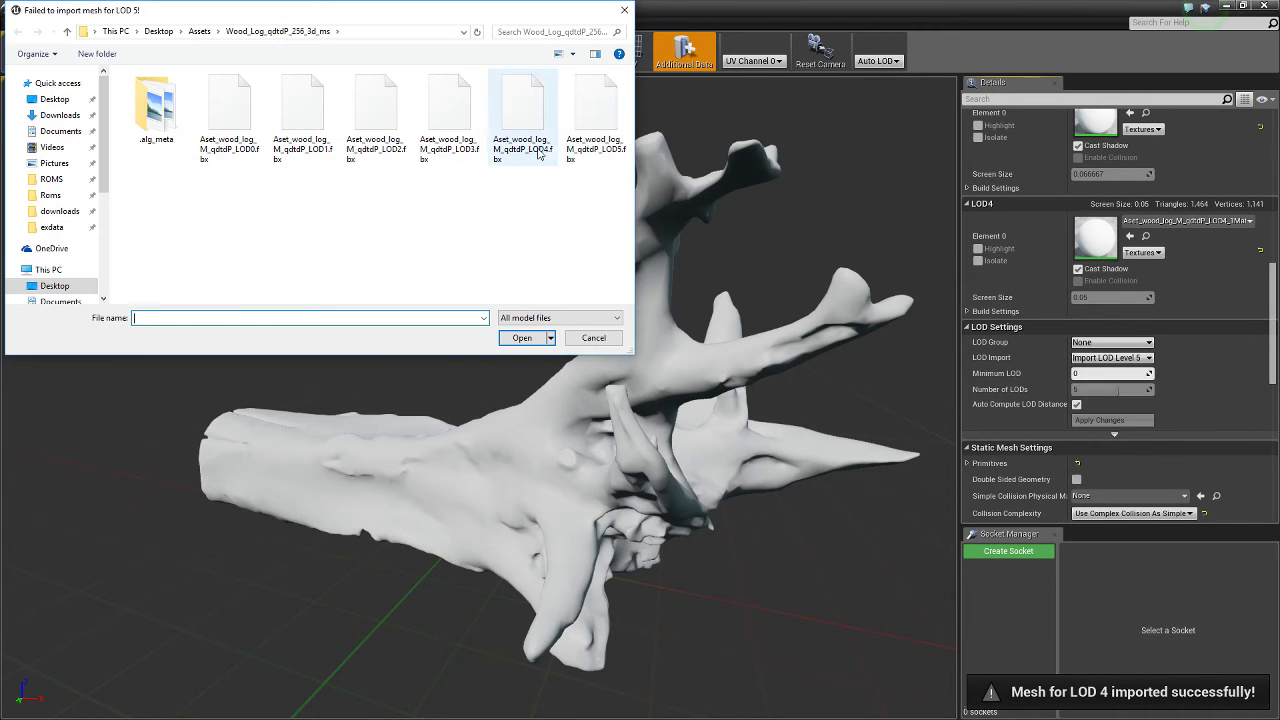
pyautogui.doubleClick(580, 105)
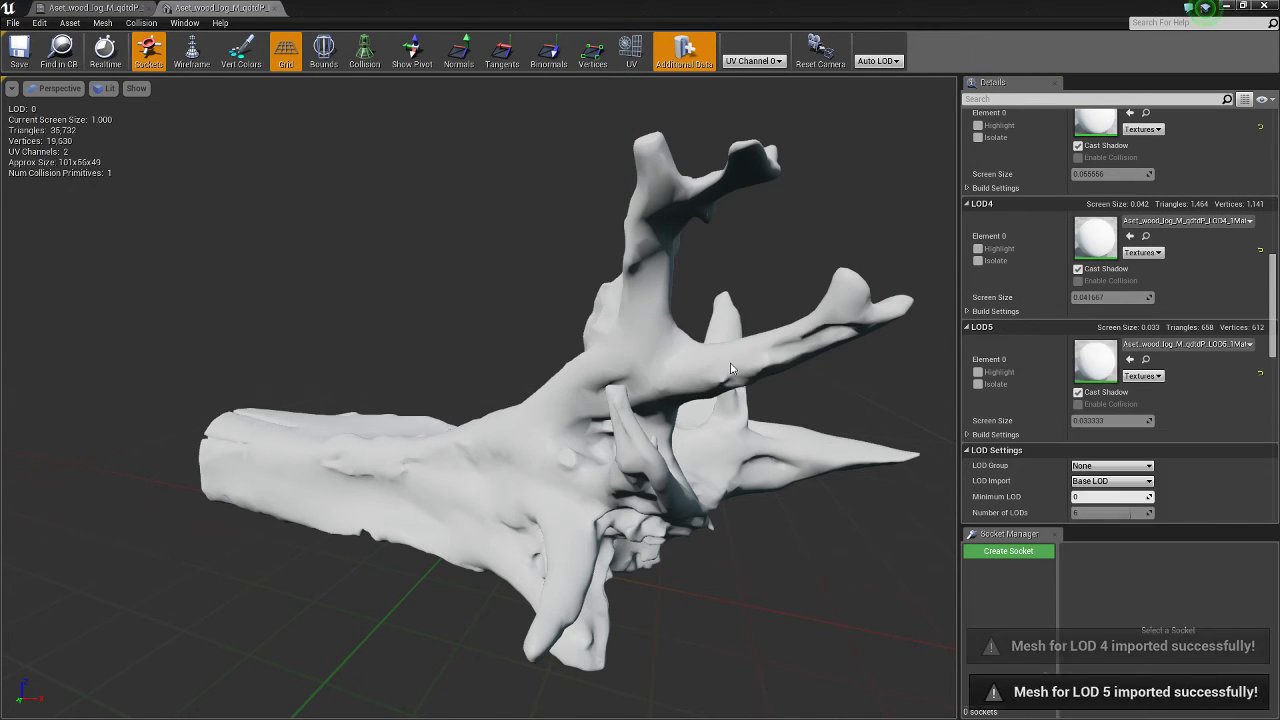
# - Zoom the mesh preview in and out to watch the log switch between LOD0 and LOD5
pyautogui.scroll(-5, 730, 369)
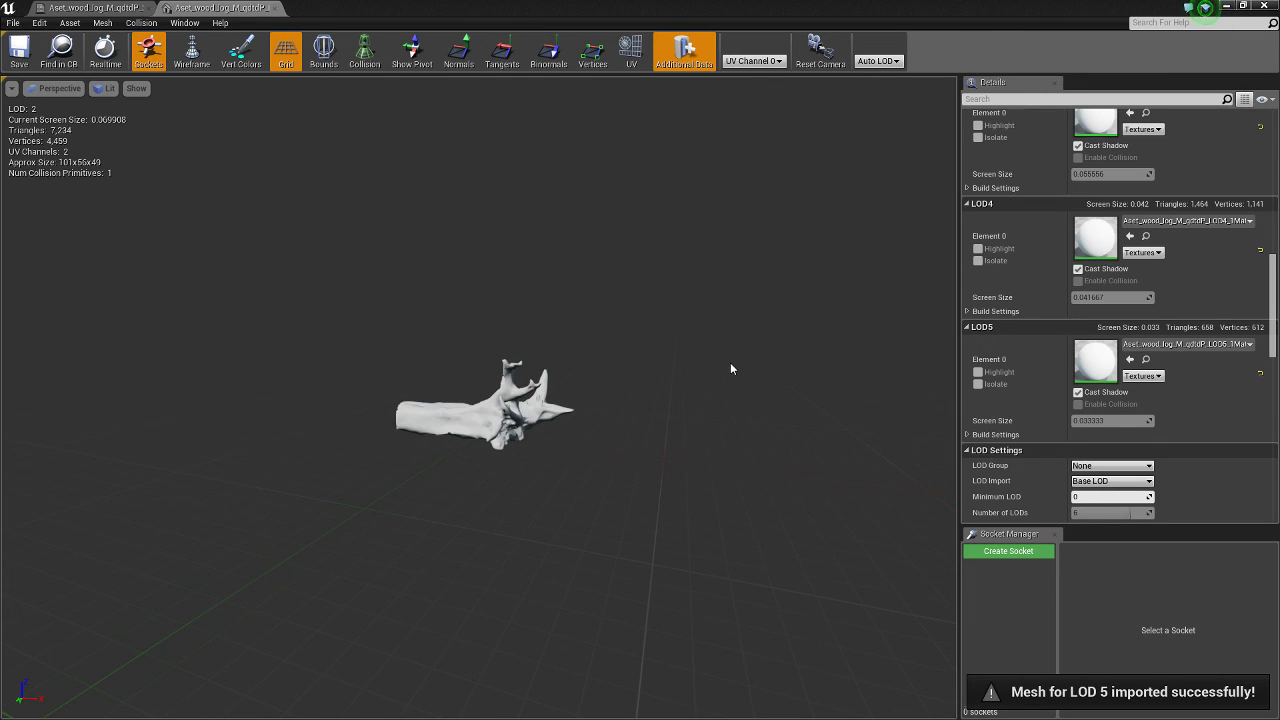
pyautogui.scroll(-2, 730, 369)
pyautogui.scroll(-2, 730, 369)
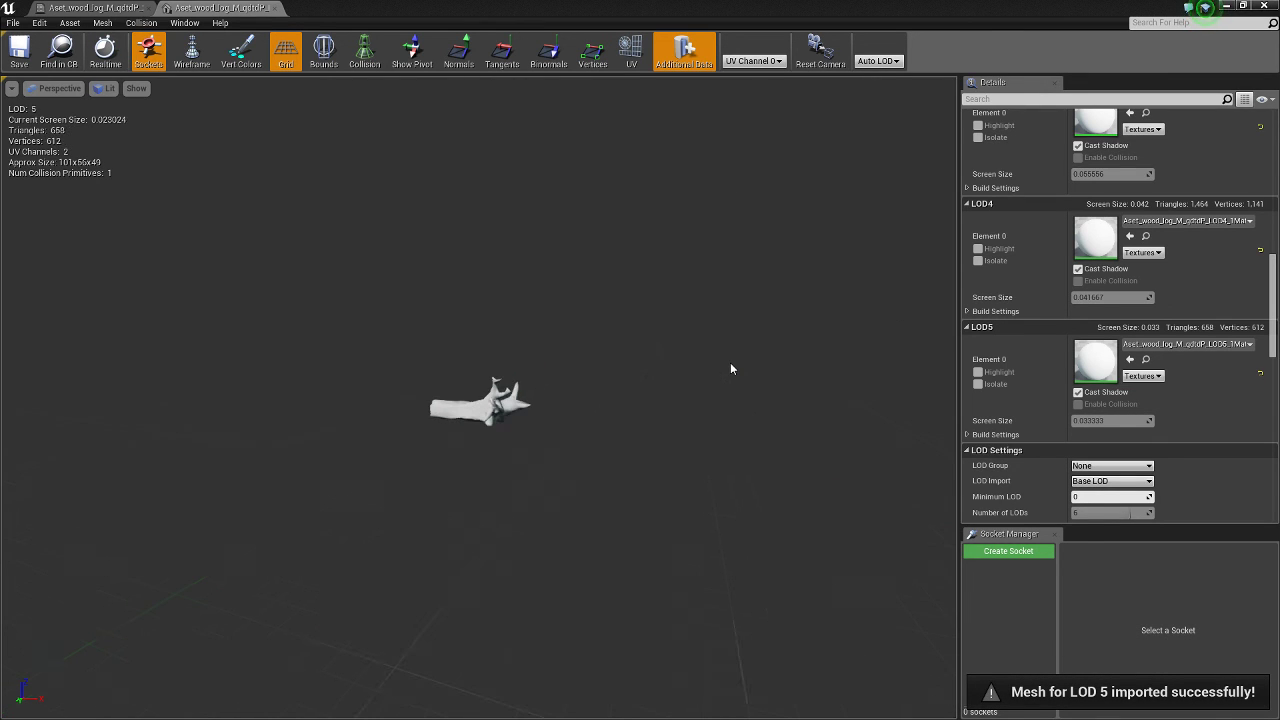
pyautogui.scroll(-1, 730, 369)
pyautogui.scroll(-1, 730, 369)
pyautogui.scroll(1, 730, 369)
pyautogui.scroll(3, 730, 369)
pyautogui.scroll(2, 730, 369)
pyautogui.scroll(-2, 730, 369)
pyautogui.scroll(-2, 730, 369)
pyautogui.scroll(1, 730, 369)
pyautogui.scroll(3, 730, 369)
pyautogui.scroll(-2, 730, 369)
pyautogui.scroll(-2, 730, 369)
pyautogui.scroll(-1, 730, 369)
pyautogui.scroll(-1, 730, 369)
pyautogui.scroll(2, 730, 369)
pyautogui.scroll(1, 730, 369)
pyautogui.scroll(3, 730, 369)
pyautogui.scroll(2, 730, 369)
pyautogui.scroll(-4, 730, 369)
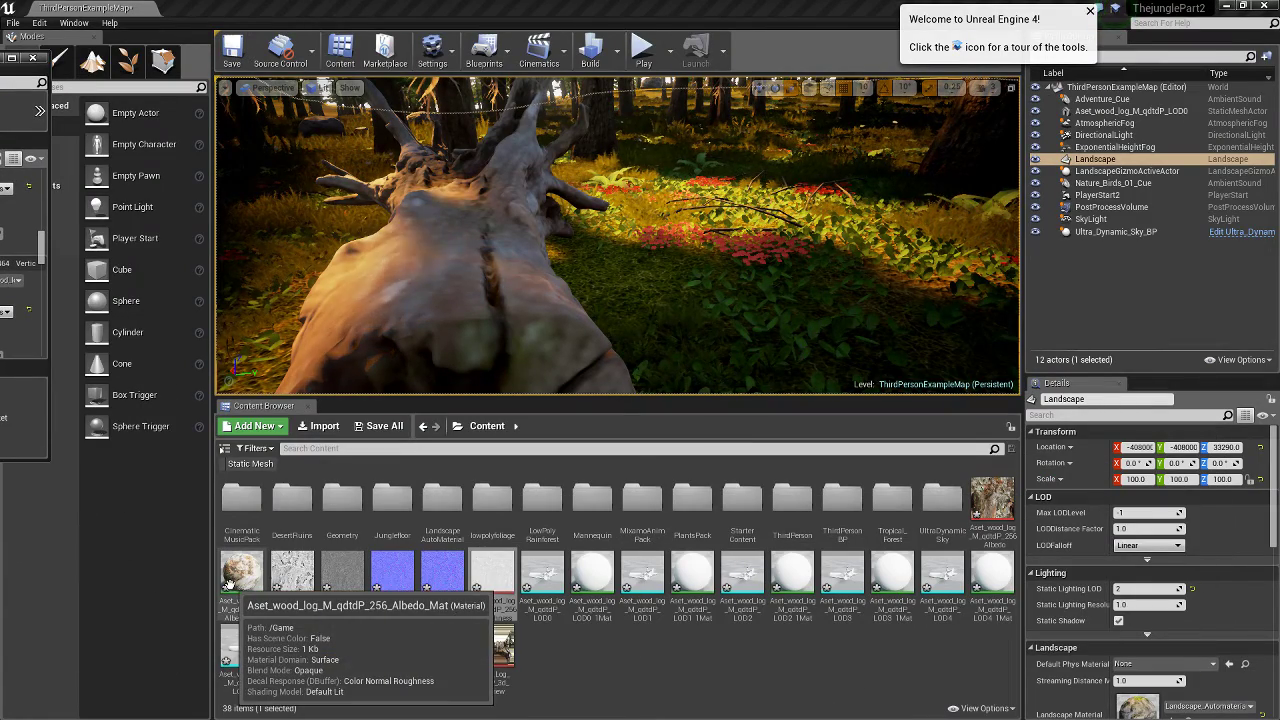
# - Assign the Albedo Mat material to the log's LOD0 Element 0 slot
pyautogui.moveTo(242, 572); pyautogui.dragTo(244, 572)
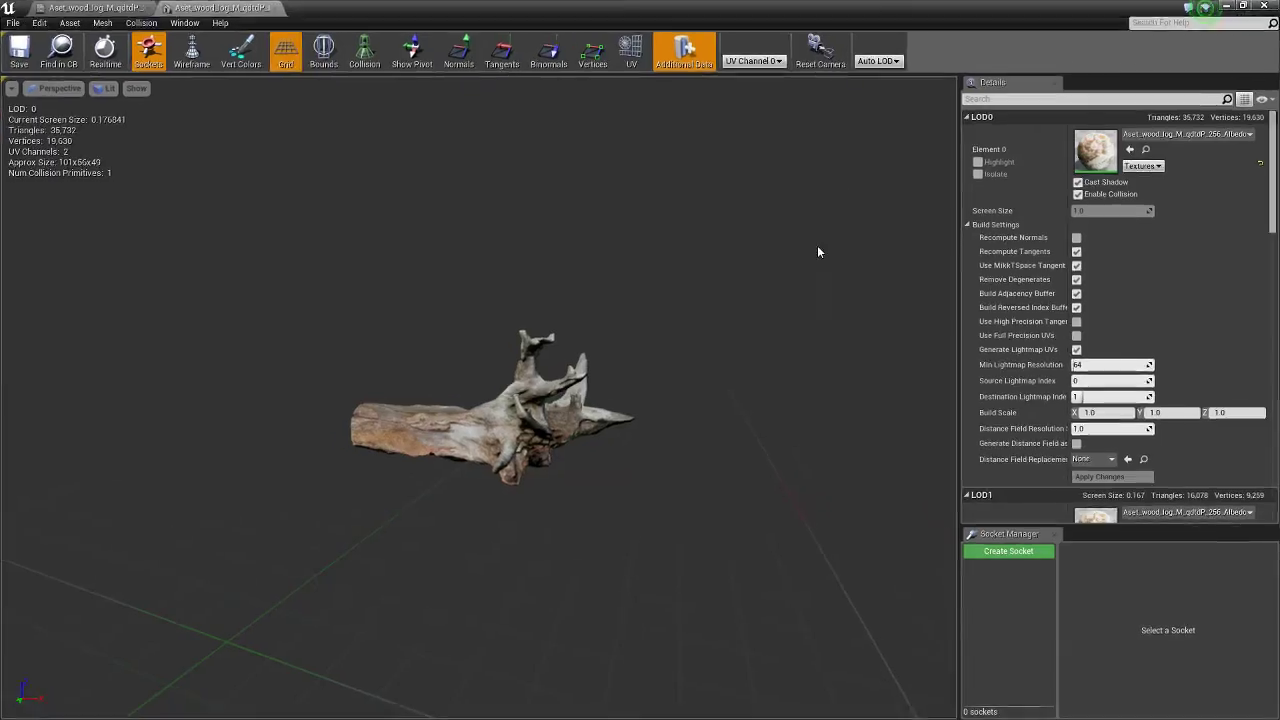
# - Zoom and orbit the textured log to check LODs 0–5, noting LOD5 lacks texture
pyautogui.scroll(-5, 503, 428)
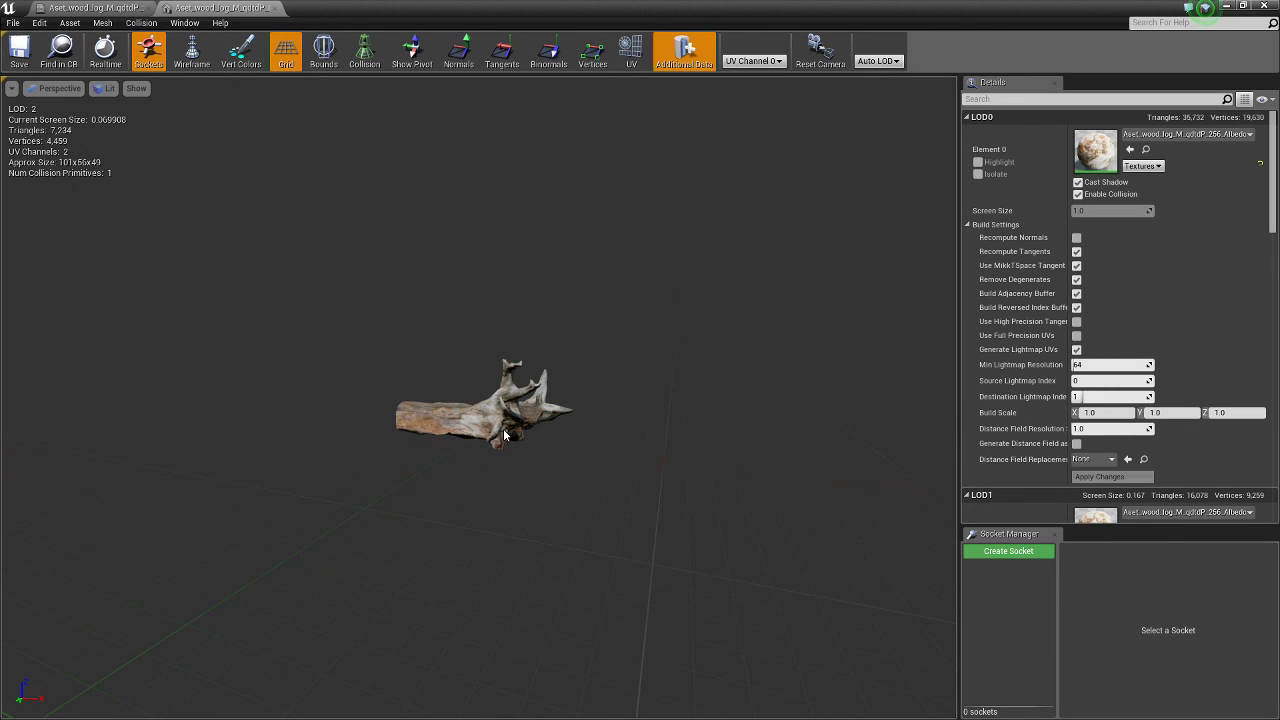
pyautogui.moveTo(503, 428)
pyautogui.mouseDown()
pyautogui.moveTo(560, 430)
pyautogui.moveTo(549, 413)
pyautogui.mouseUp()
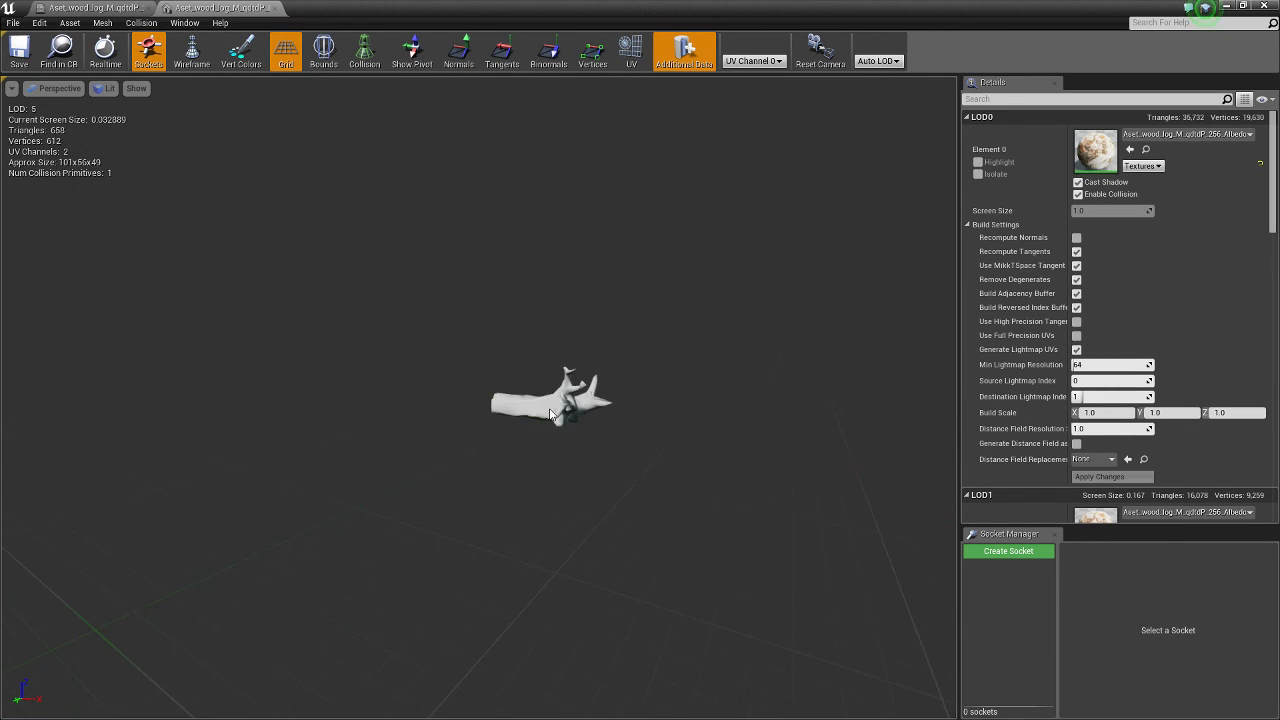
pyautogui.scroll(5, 549, 413)
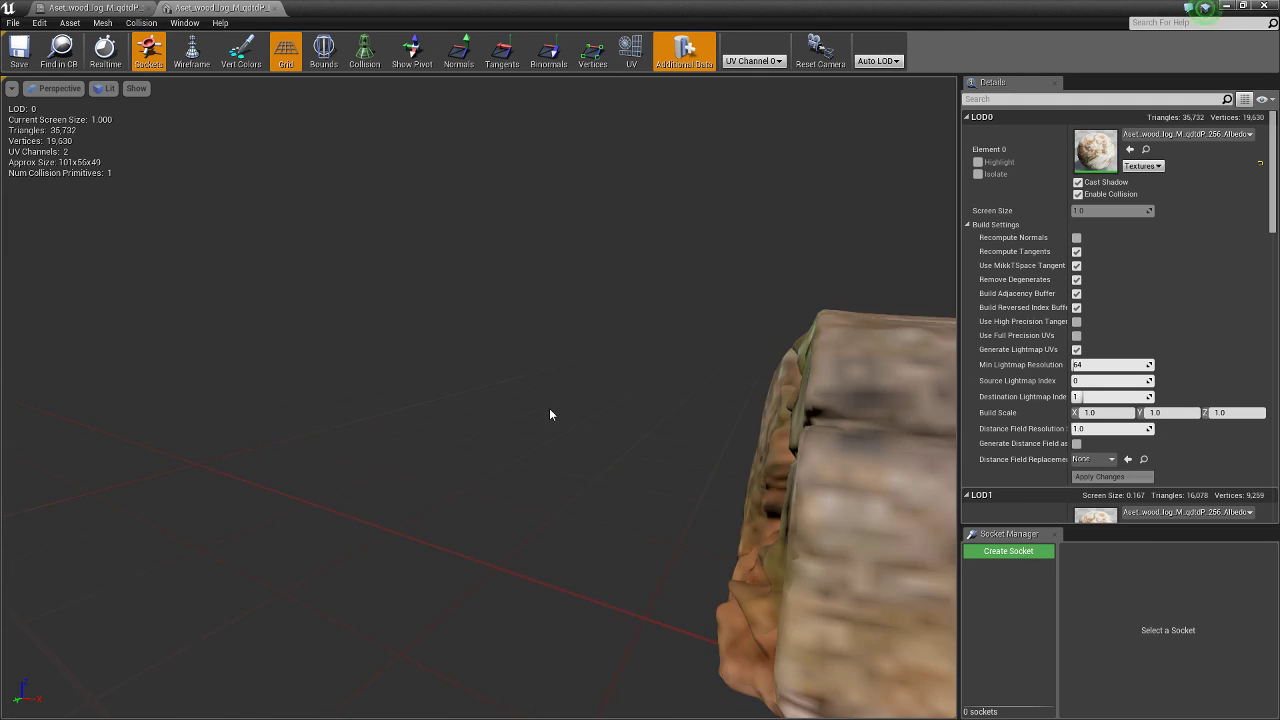
pyautogui.scroll(-3, 549, 413)
pyautogui.scroll(-3, 549, 410)
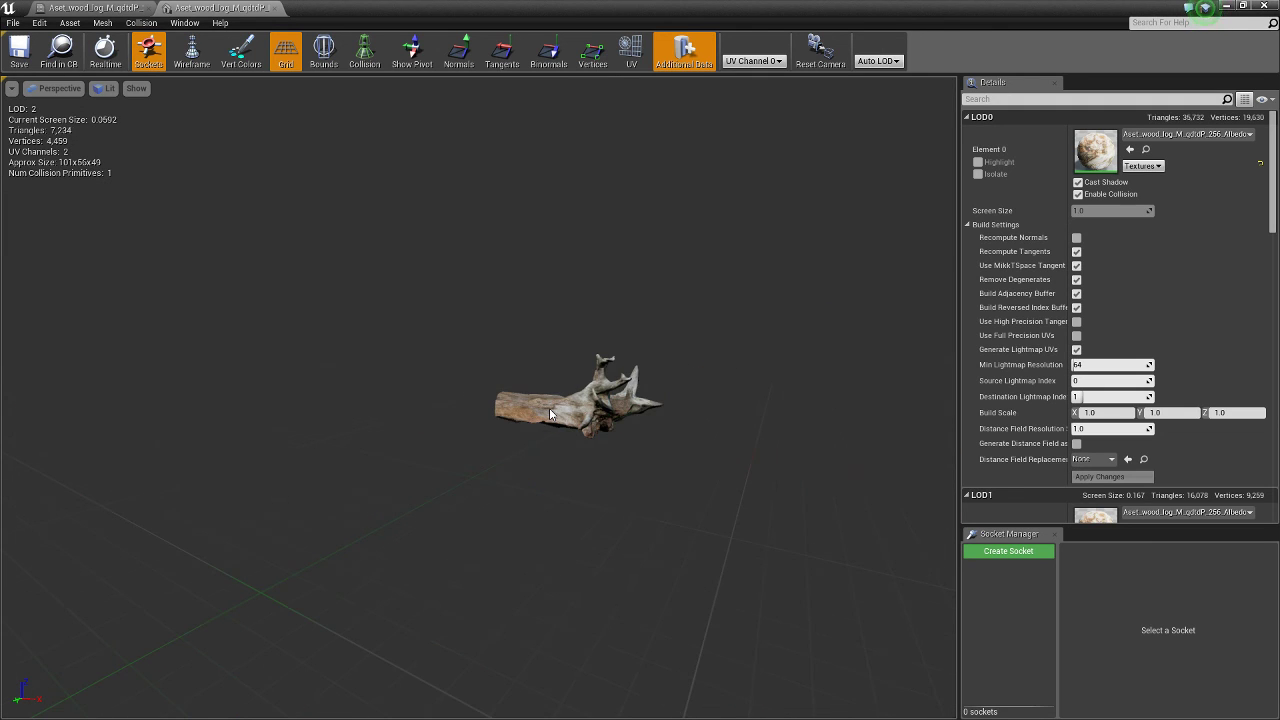
pyautogui.scroll(-2, 549, 413)
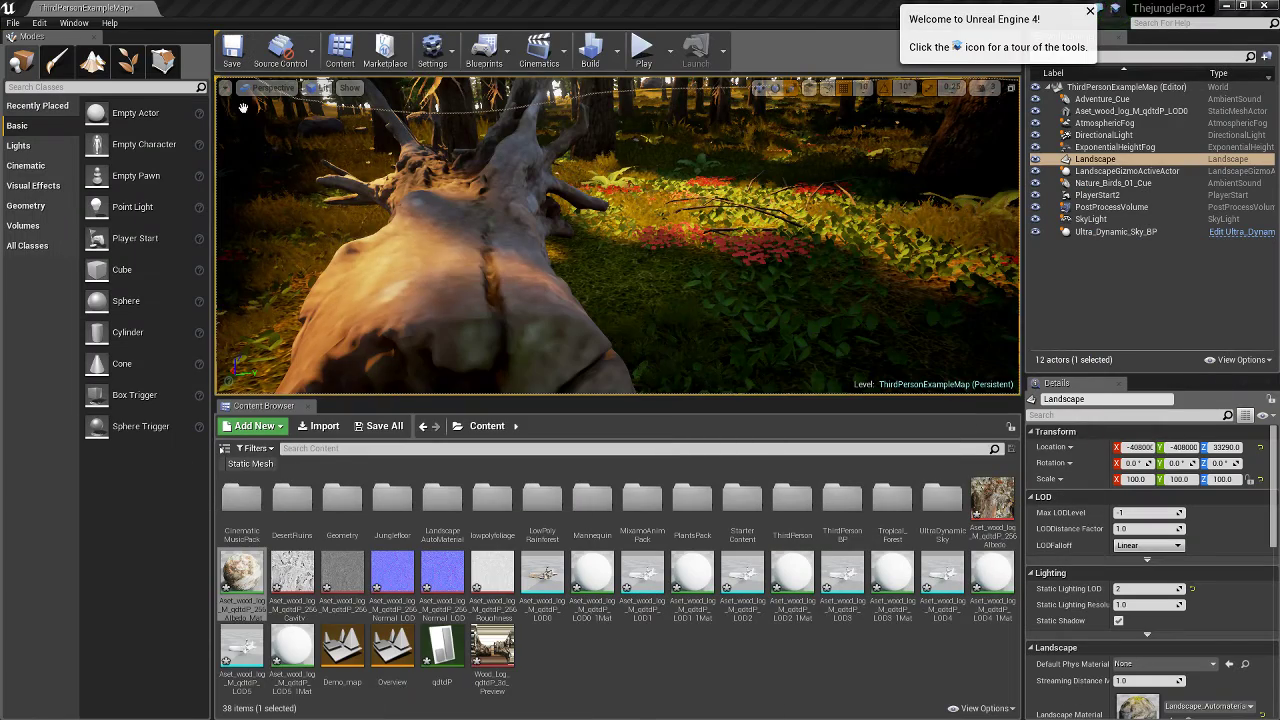
pyautogui.moveTo(243, 107); pyautogui.dragTo(312, 118, button='right')
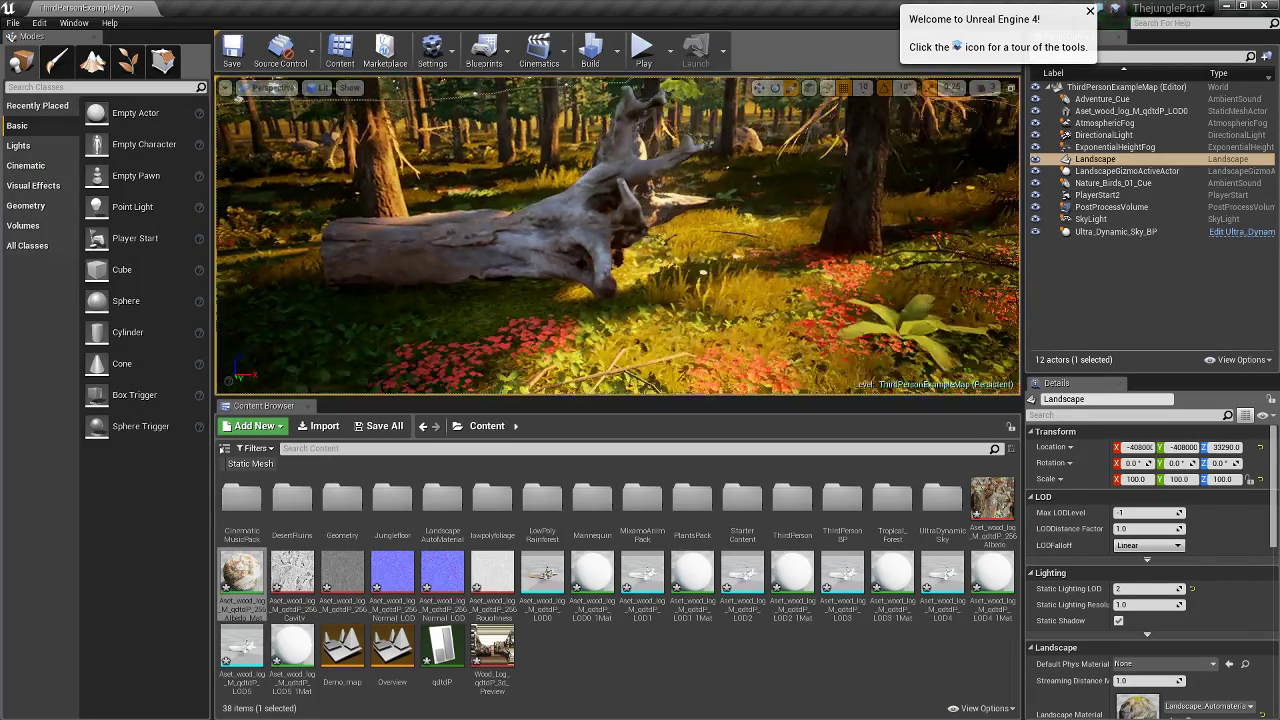
pyautogui.moveTo(312, 118); pyautogui.dragTo(312, 118, button='right')
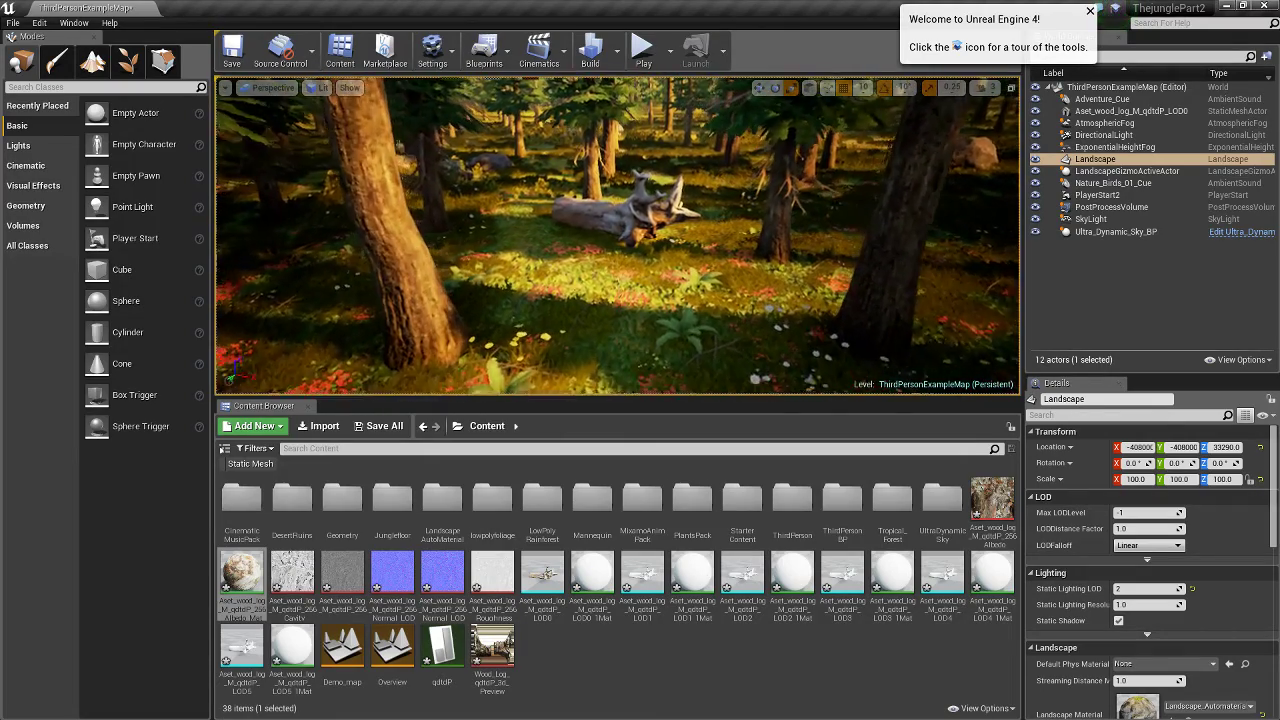
# - Switch the level viewport from Lit to Wireframe view mode
pyautogui.click(316, 88)
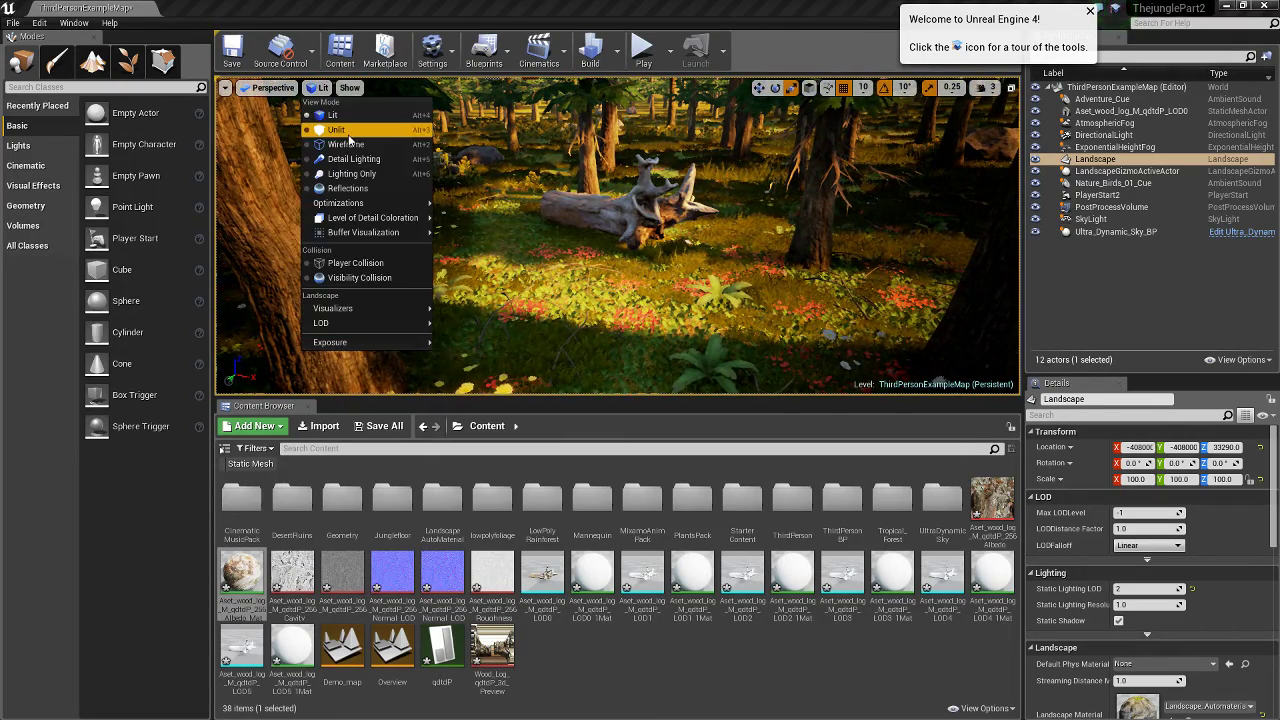
pyautogui.click(345, 145)
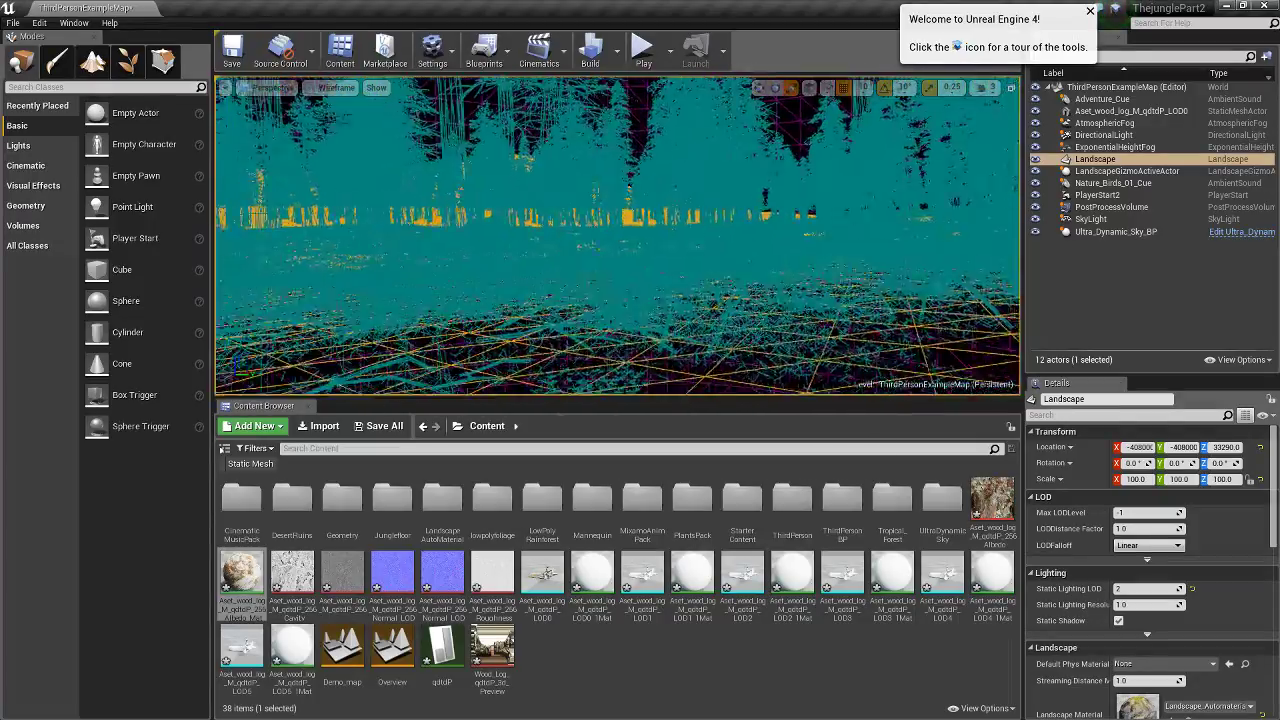
pyautogui.click(330, 88)
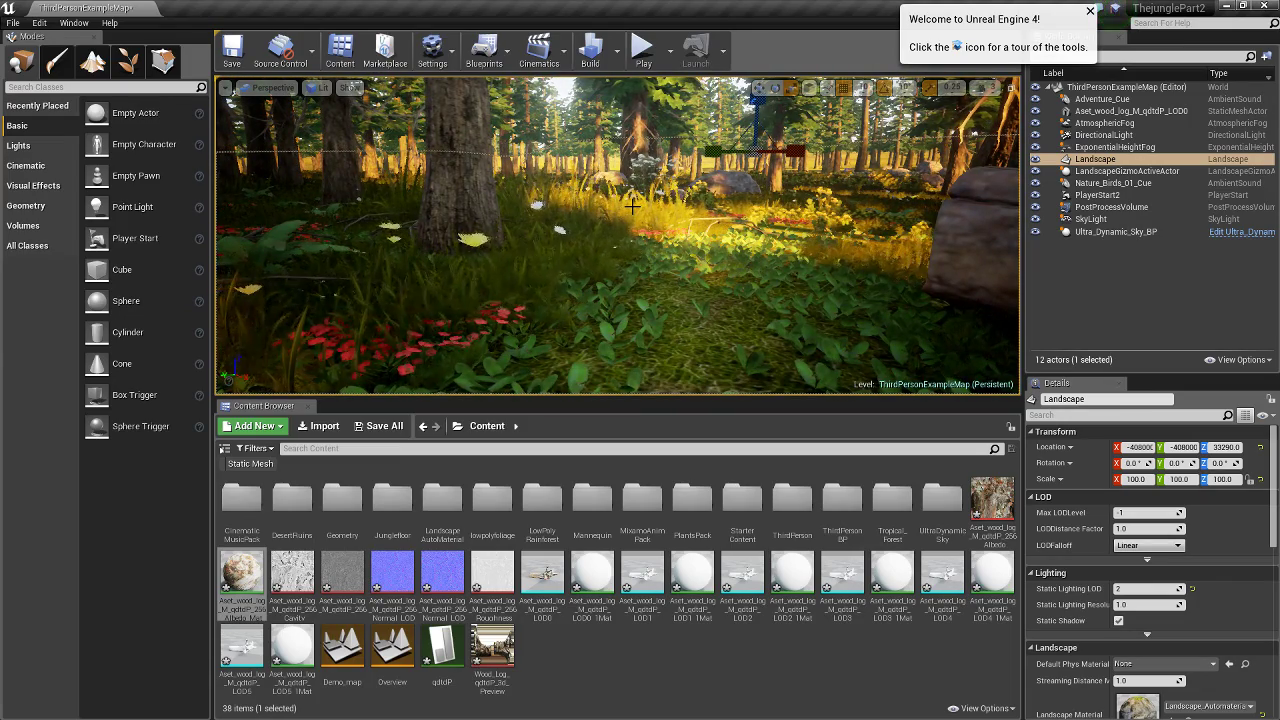
# - Deselect the Albedo Mat asset by clicking empty Content Browser space
pyautogui.click(680, 686)
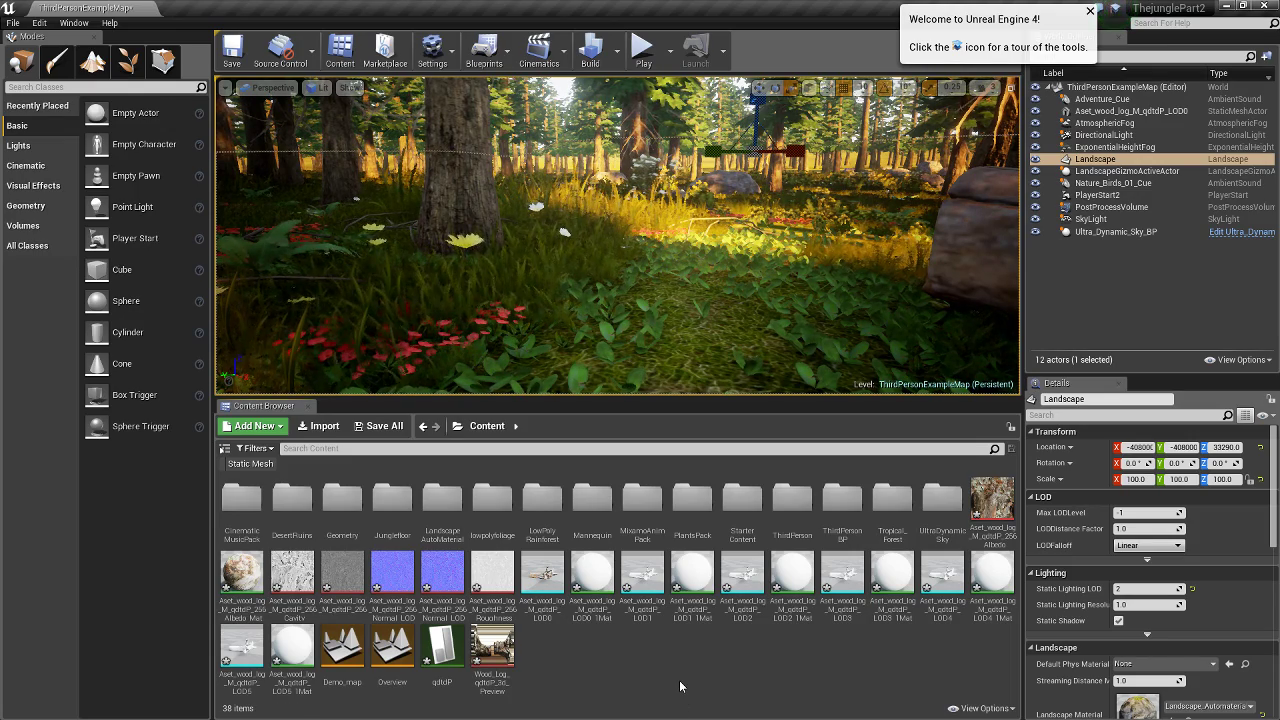